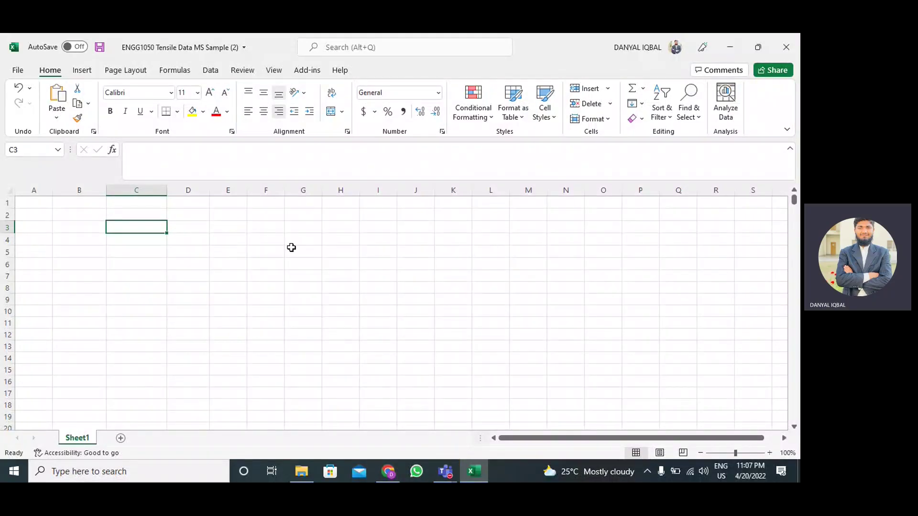
Open cell C3 on the empty Sheet1 for text entry
{"action": "double_click", "coordinate": [149, 226]}
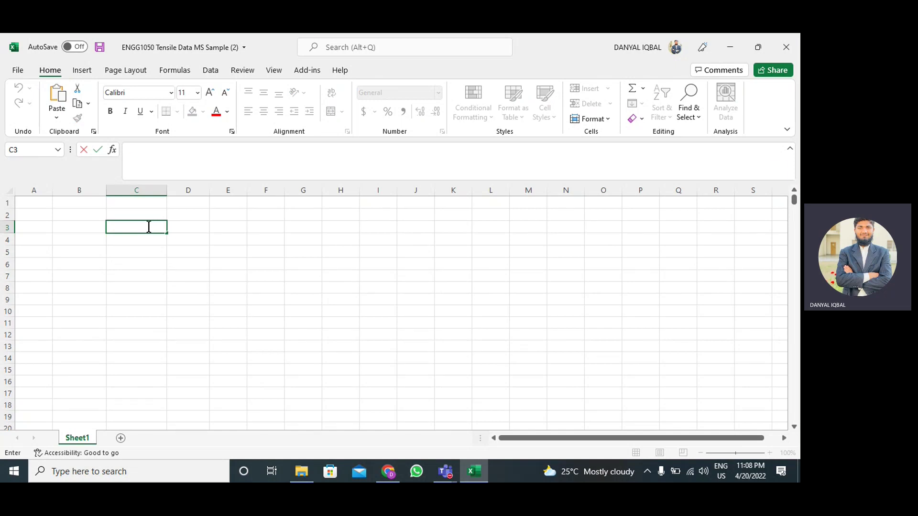
Enter a bold 'Force' heading in cell C3
{"action": "type", "text": "Fo"}
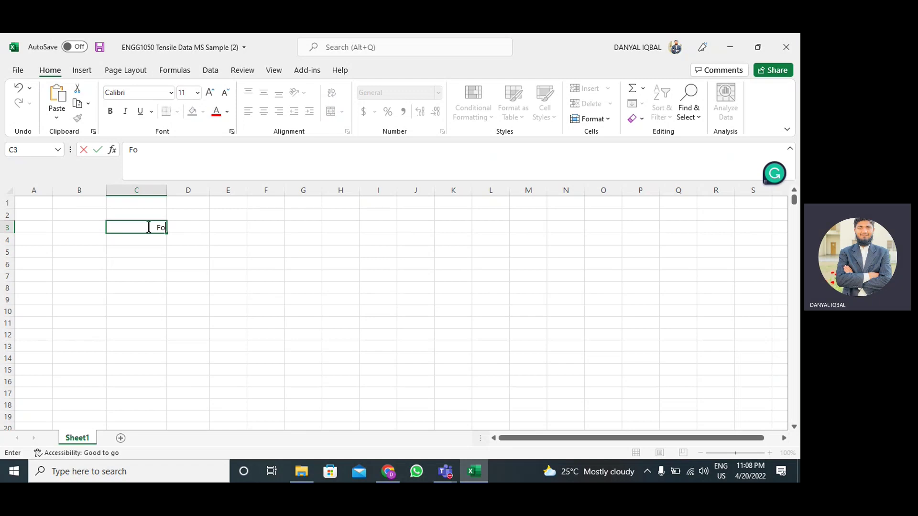
{"action": "type", "text": "rce"}
{"action": "left_click_drag", "start_coordinate": [145, 228], "coordinate": [166, 226]}
{"action": "left_click", "coordinate": [110, 111]}
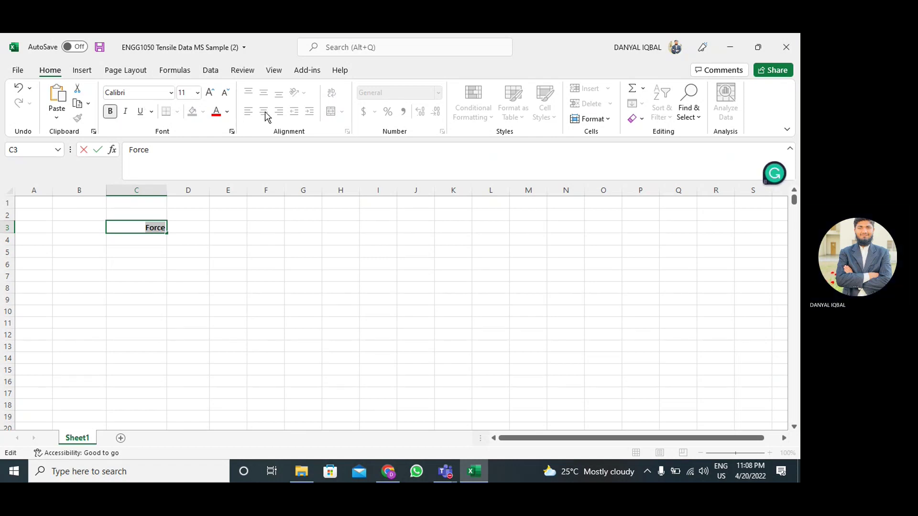
{"action": "left_click", "coordinate": [151, 241]}
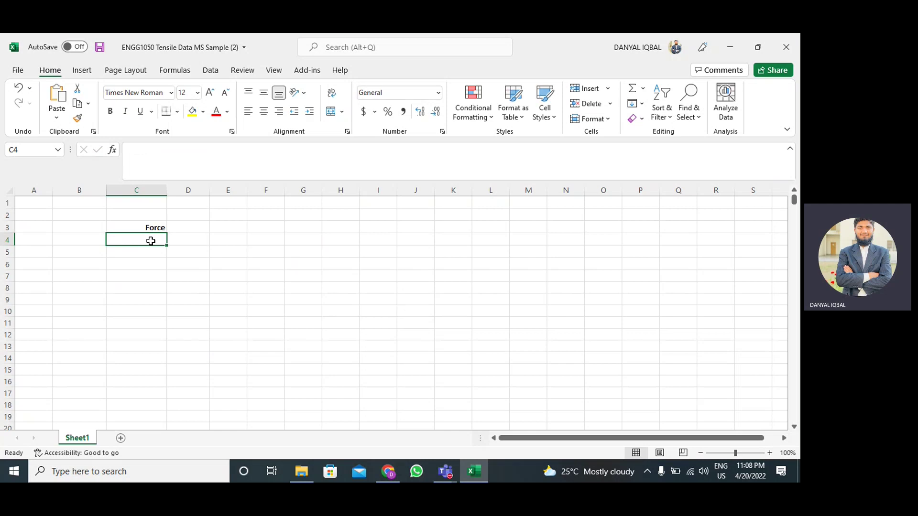
Fill C4:C15 with Force values 2 to 24 in steps of 2
{"action": "type", "text": "2"}
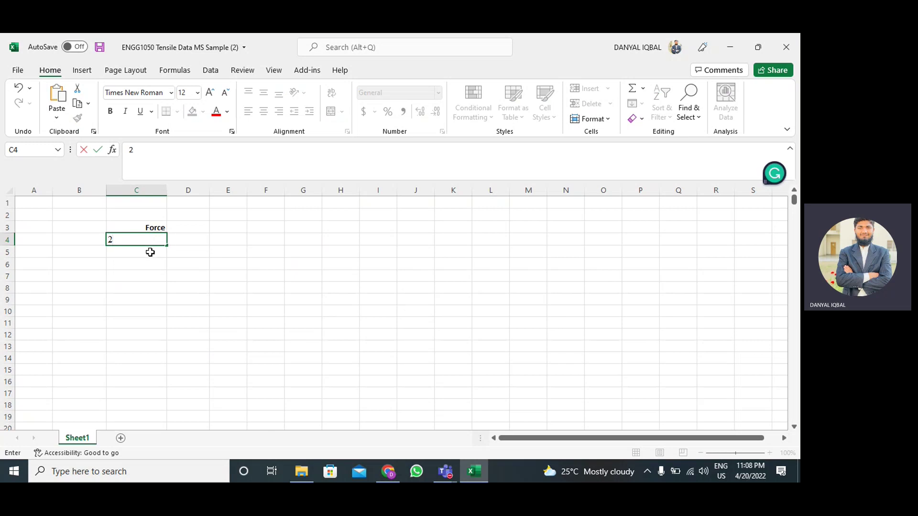
{"action": "key", "text": "Return"}
{"action": "key", "text": "Return"}
{"action": "left_click", "coordinate": [150, 250]}
{"action": "type", "text": "4"}
{"action": "key", "text": "Return"}
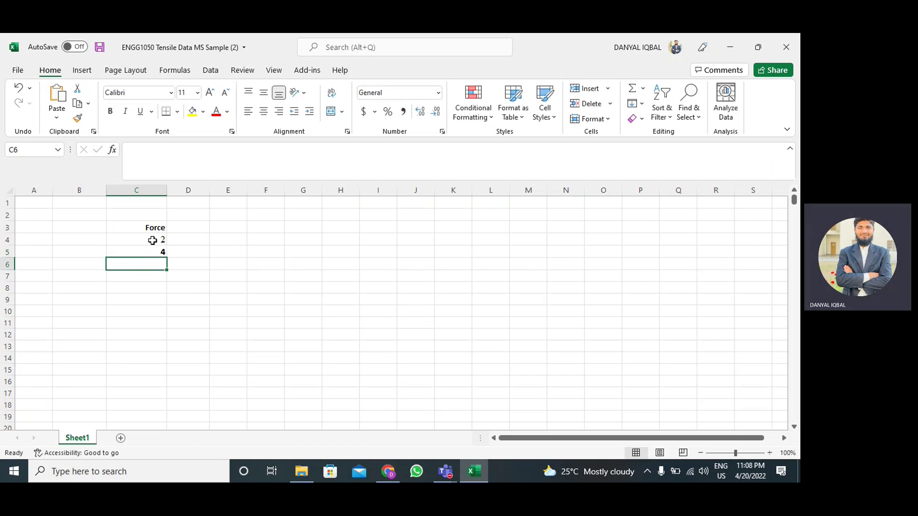
{"action": "left_click", "coordinate": [152, 240]}
{"action": "double_click", "coordinate": [158, 241]}
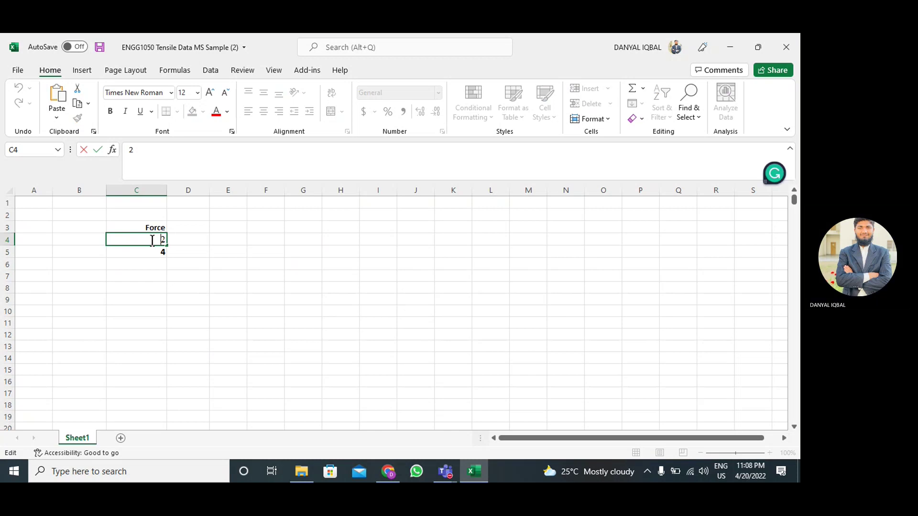
{"action": "left_click", "coordinate": [253, 245]}
{"action": "left_click", "coordinate": [140, 242]}
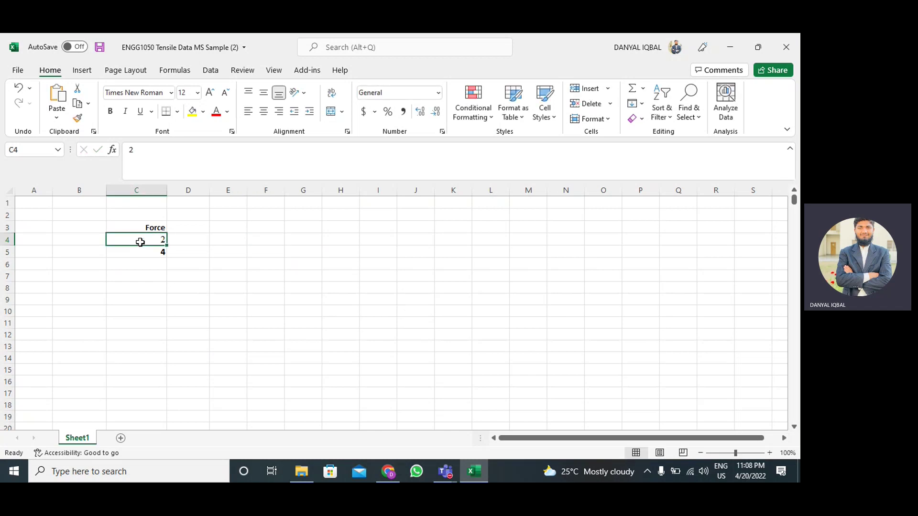
{"action": "mouse_move", "coordinate": [140, 242]}
{"action": "left_mouse_down"}
{"action": "mouse_move", "coordinate": [158, 252]}
{"action": "mouse_move", "coordinate": [169, 347]}
{"action": "left_mouse_up"}
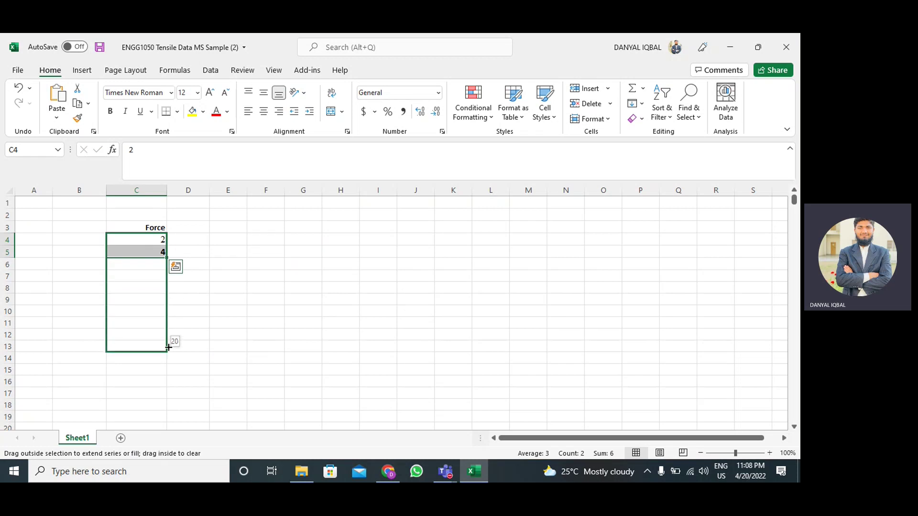
{"action": "left_click_drag", "start_coordinate": [168, 348], "coordinate": [164, 375]}
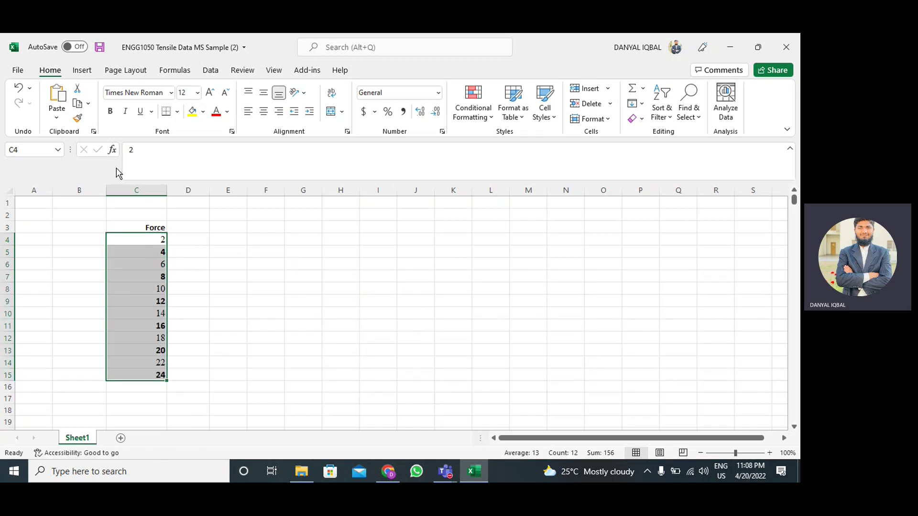
Leave the Force values unbolded and centre the range C3:C15
{"action": "left_click", "coordinate": [109, 113]}
{"action": "left_click", "coordinate": [109, 113]}
{"action": "left_click", "coordinate": [156, 224]}
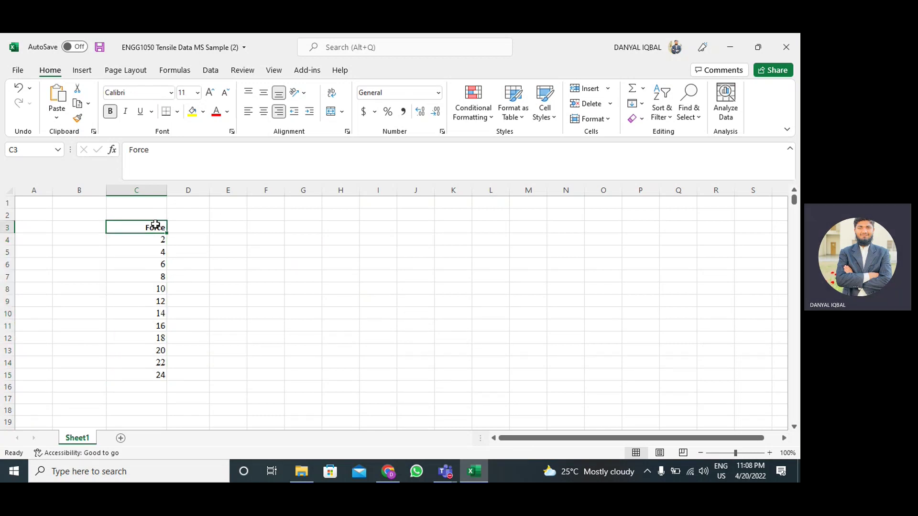
{"action": "left_click_drag", "start_coordinate": [155, 224], "coordinate": [158, 374]}
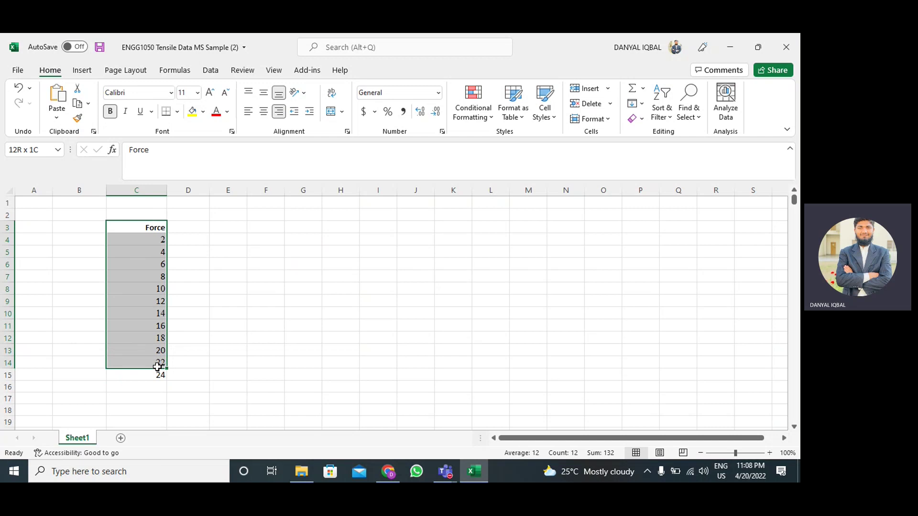
{"action": "left_click", "coordinate": [264, 111]}
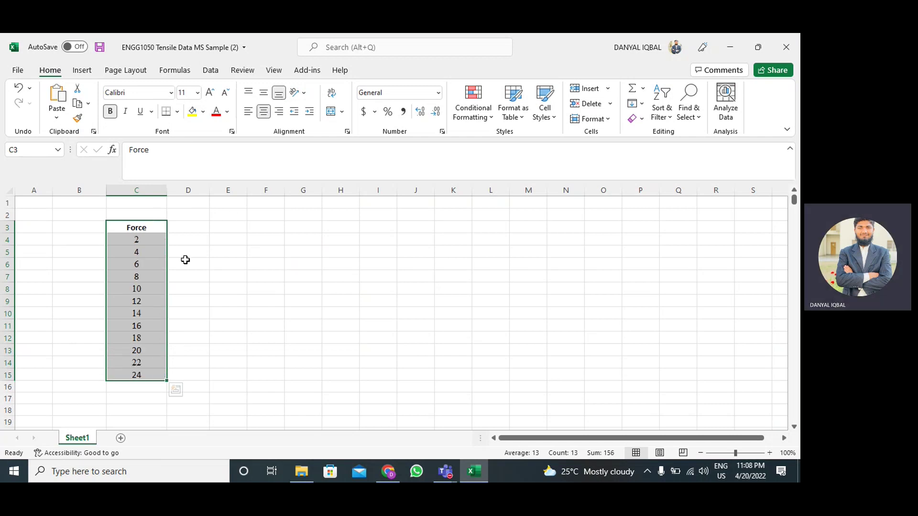
{"action": "left_click", "coordinate": [184, 225]}
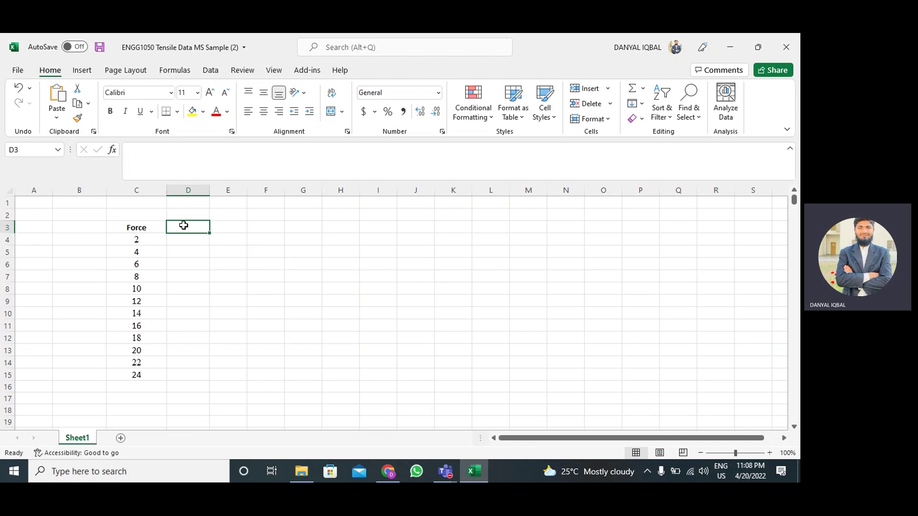
Head column D 'm' and fill D4:D15 with 1.5 to 18 in steps of 1.5
{"action": "type", "text": "m"}
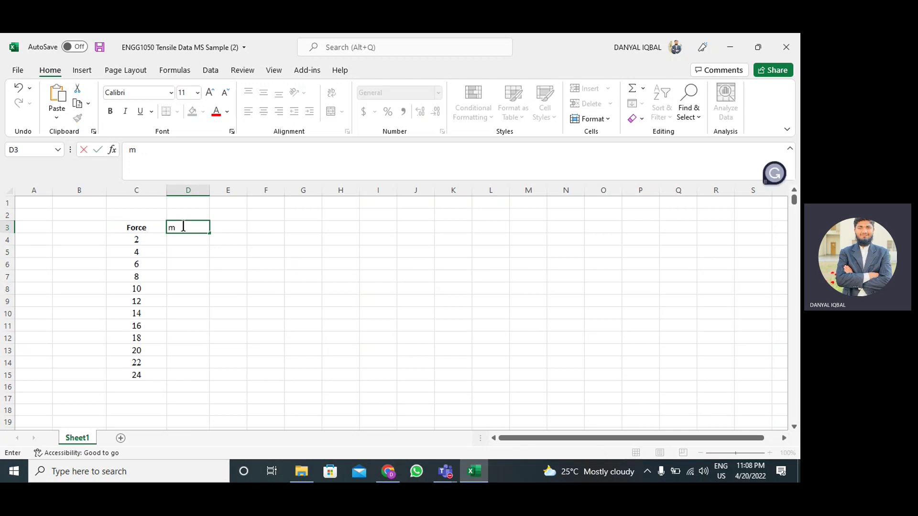
{"action": "key", "text": "Return"}
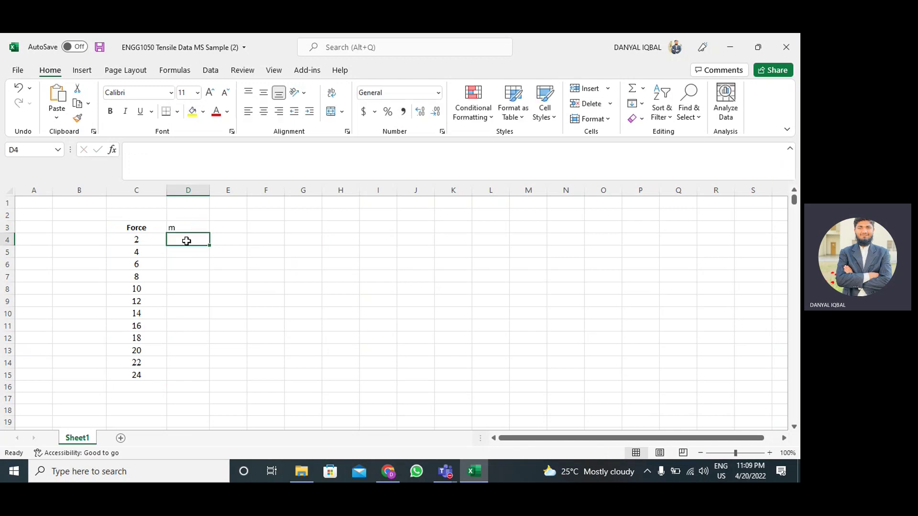
{"action": "type", "text": "1"}
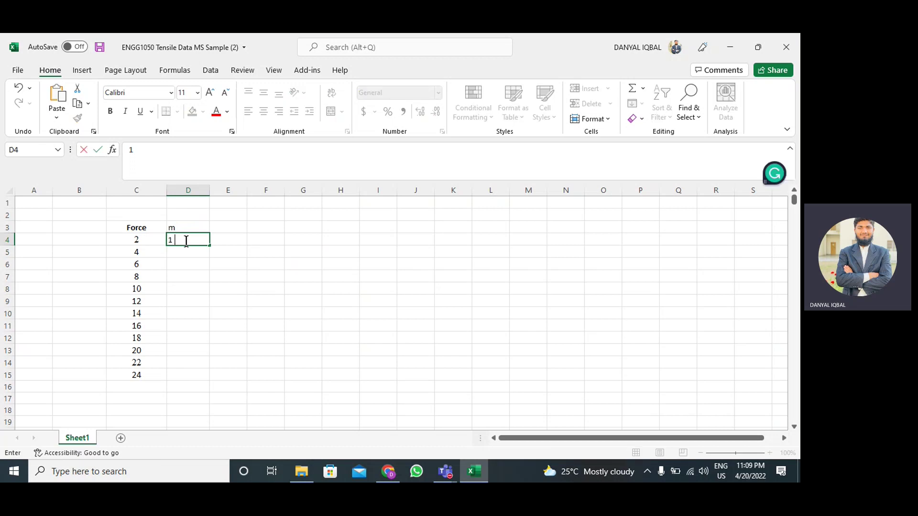
{"action": "type", "text": ".5"}
{"action": "left_click", "coordinate": [190, 254]}
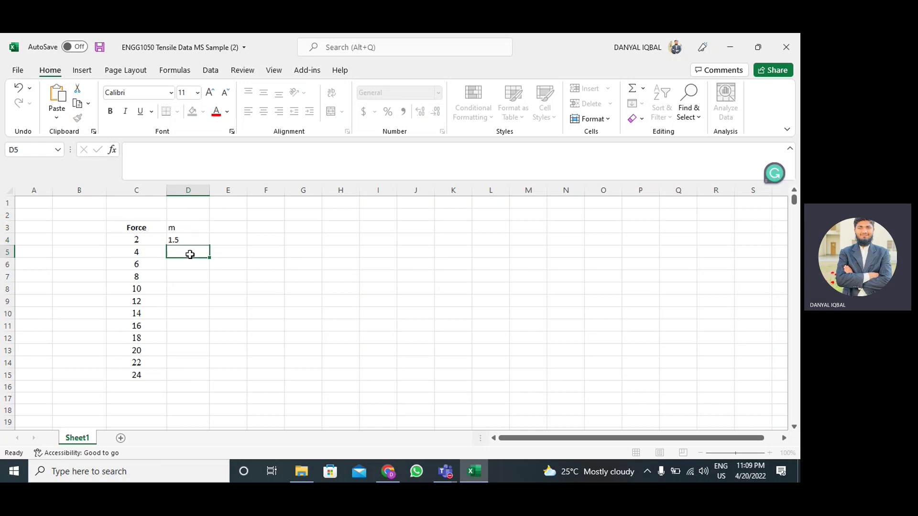
{"action": "type", "text": "3"}
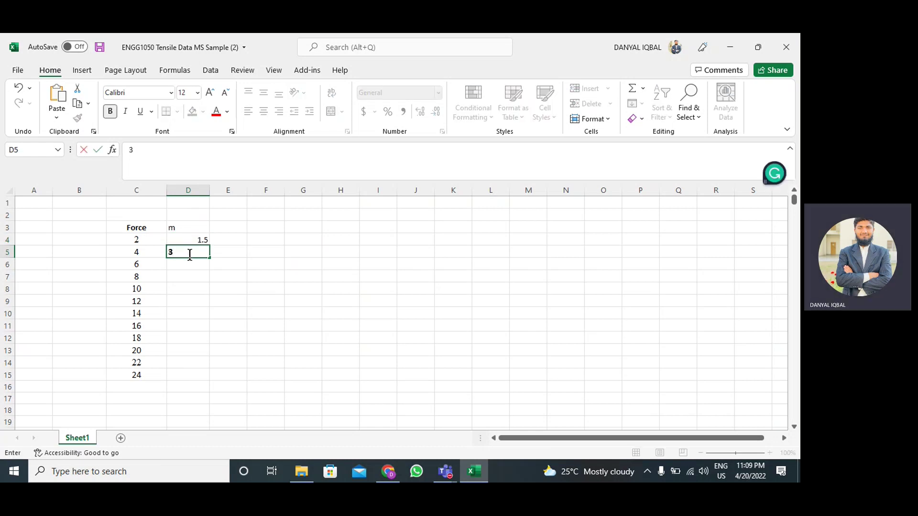
{"action": "left_click", "coordinate": [201, 266]}
{"action": "left_click_drag", "start_coordinate": [201, 240], "coordinate": [196, 371]}
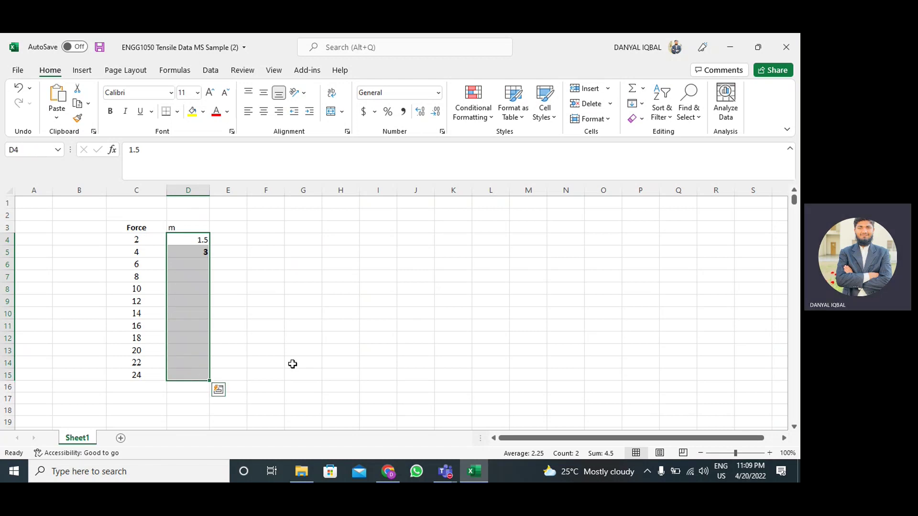
{"action": "left_click", "coordinate": [193, 240]}
{"action": "left_click_drag", "start_coordinate": [193, 240], "coordinate": [201, 376]}
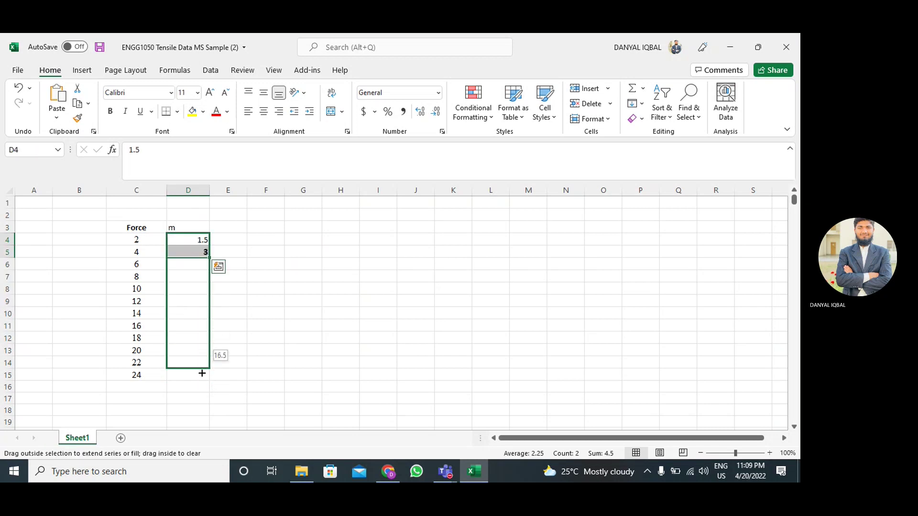
{"action": "left_click", "coordinate": [229, 229]}
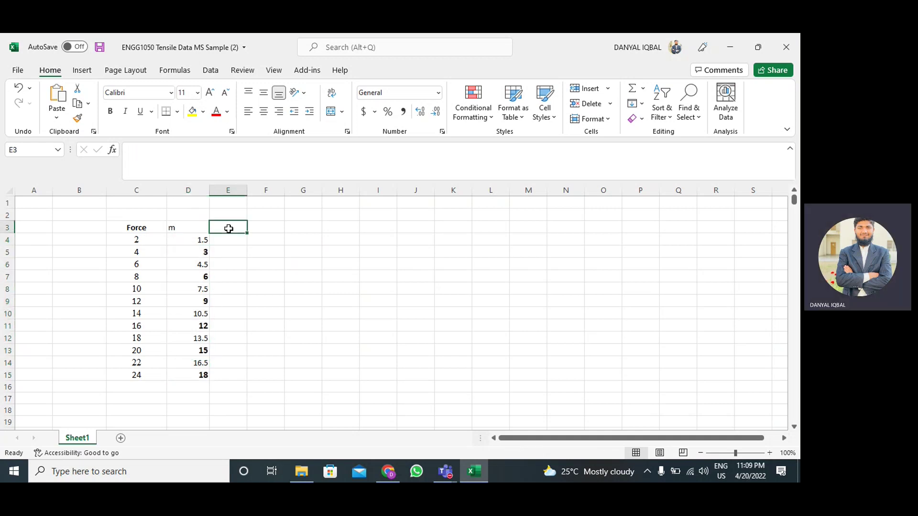
Head column E 'a' and fill E4:E15 with 4 to 48 in steps of 4
{"action": "type", "text": "a"}
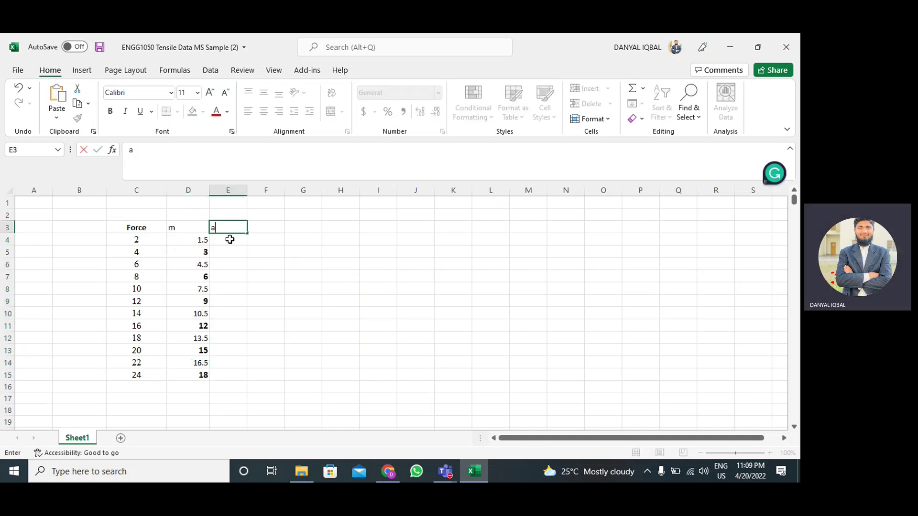
{"action": "left_click", "coordinate": [230, 240]}
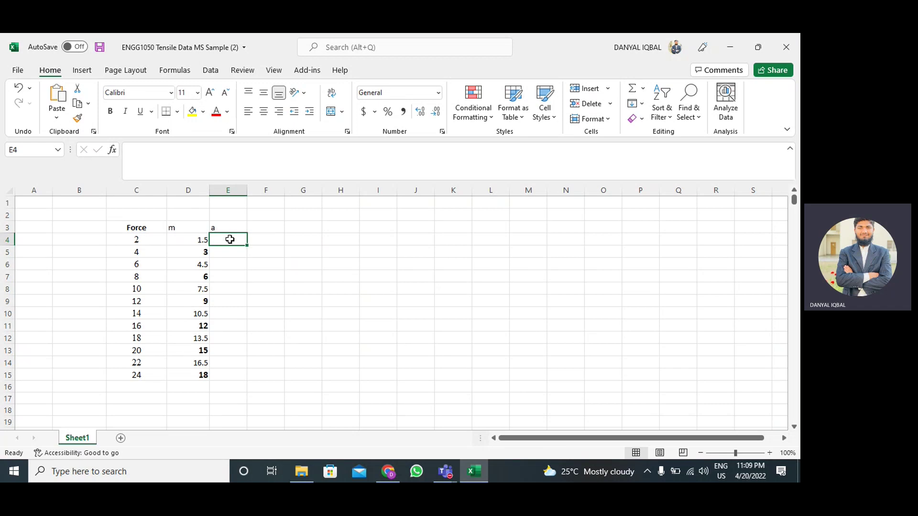
{"action": "type", "text": "4"}
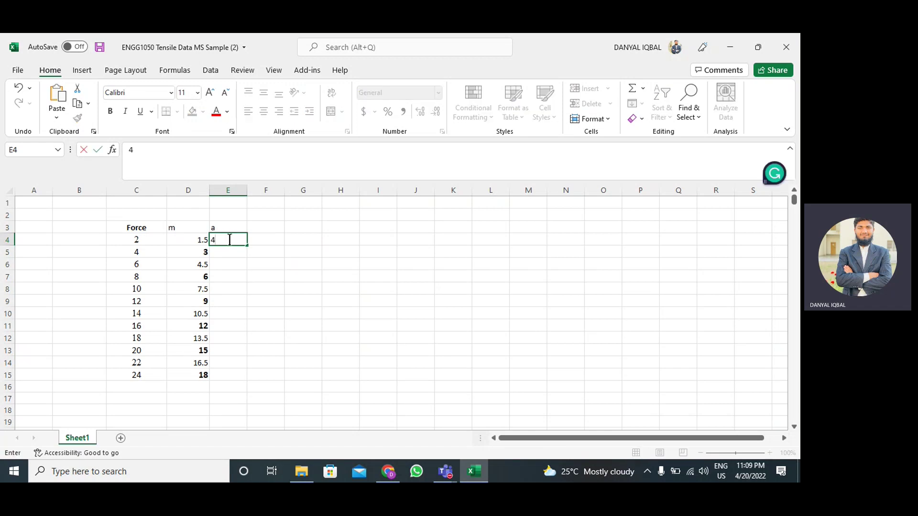
{"action": "left_click", "coordinate": [237, 252]}
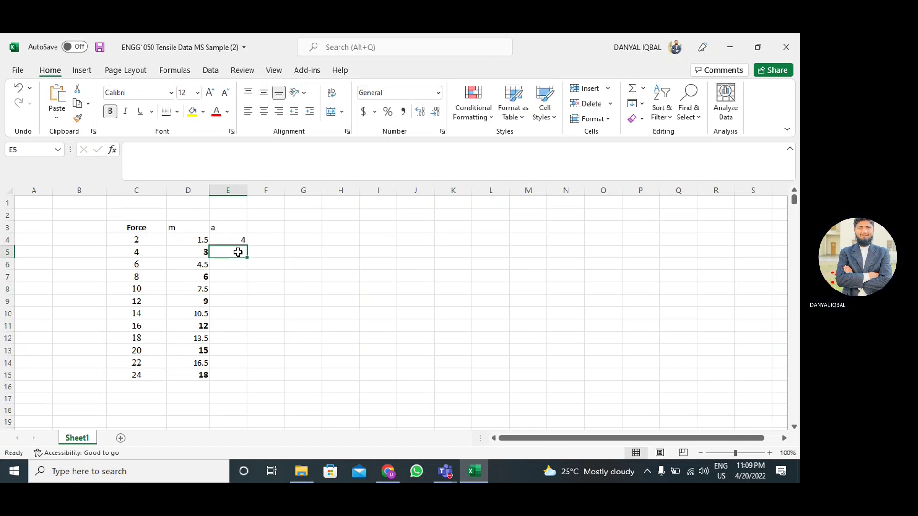
{"action": "type", "text": "8"}
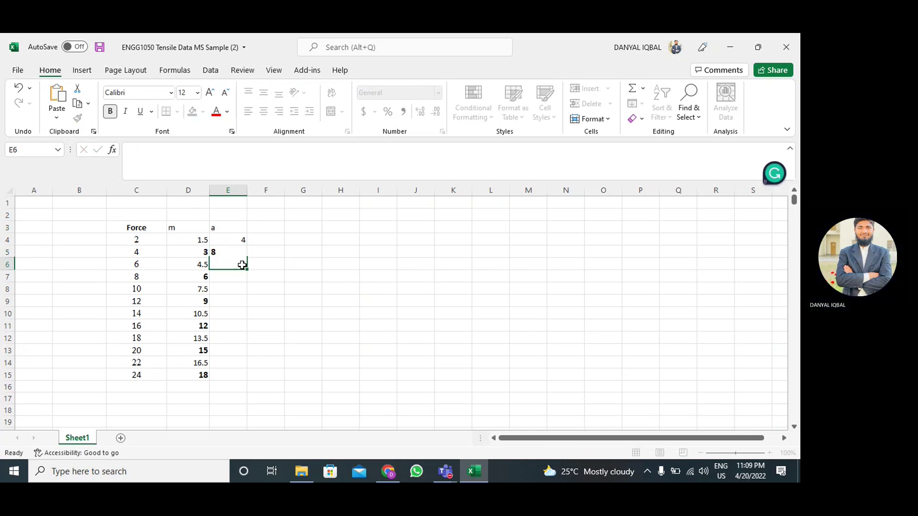
{"action": "left_click", "coordinate": [242, 265]}
{"action": "left_click", "coordinate": [240, 241]}
{"action": "left_click_drag", "start_coordinate": [240, 241], "coordinate": [241, 249]}
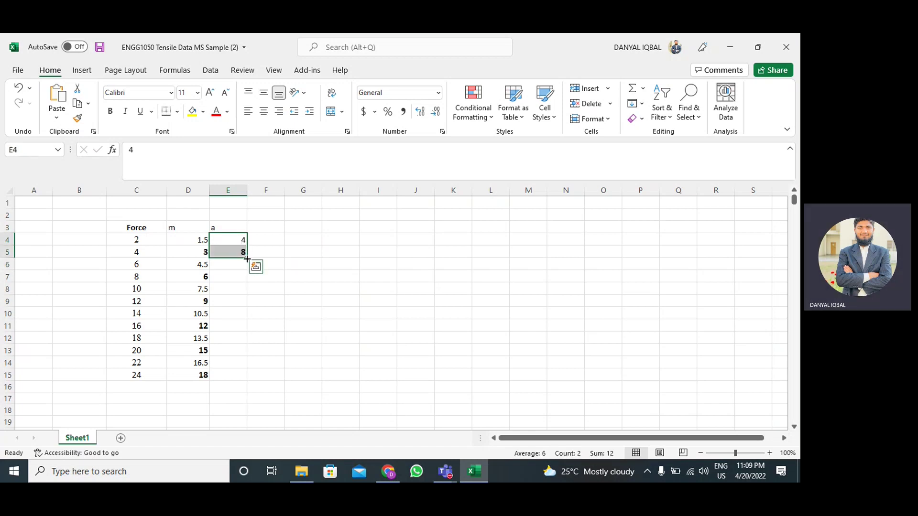
{"action": "left_click_drag", "start_coordinate": [247, 260], "coordinate": [244, 377]}
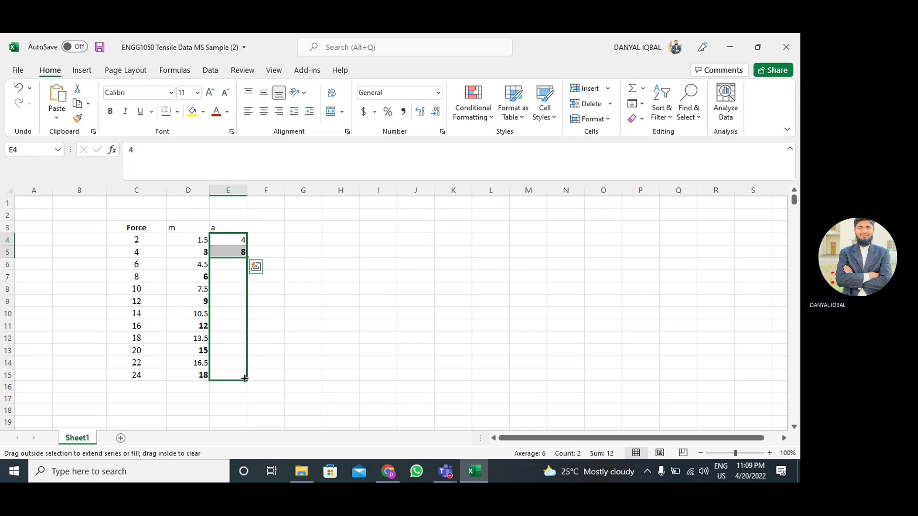
Centre the m column D3:D15 and keep its values unbolded
{"action": "left_click", "coordinate": [186, 230]}
{"action": "left_click_drag", "start_coordinate": [187, 230], "coordinate": [200, 371]}
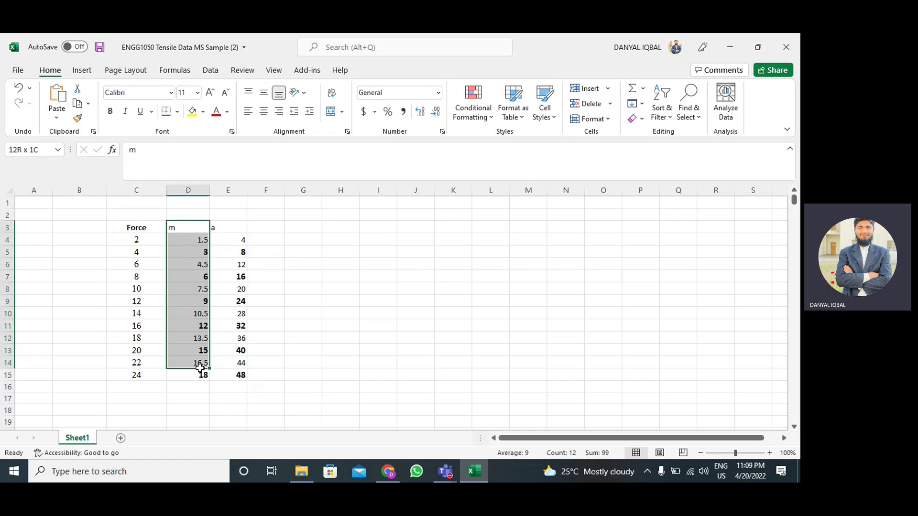
{"action": "left_click", "coordinate": [263, 112]}
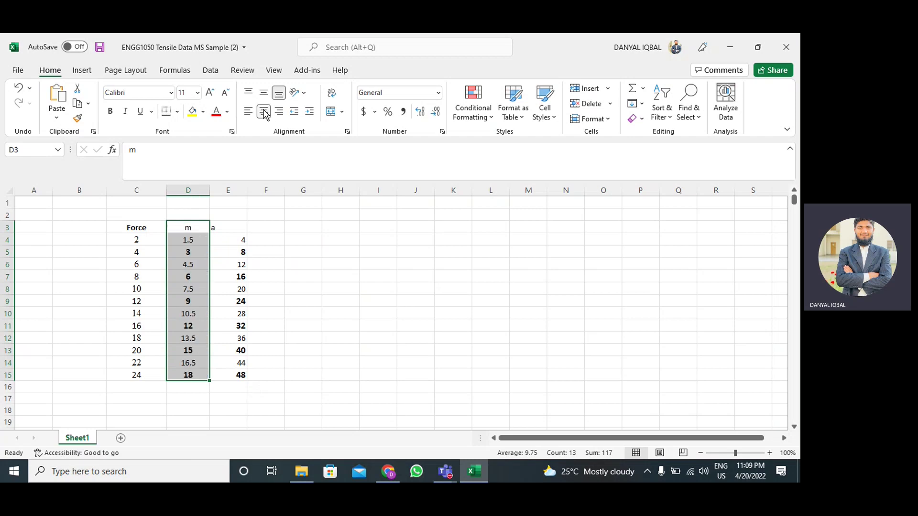
{"action": "left_click", "coordinate": [110, 112]}
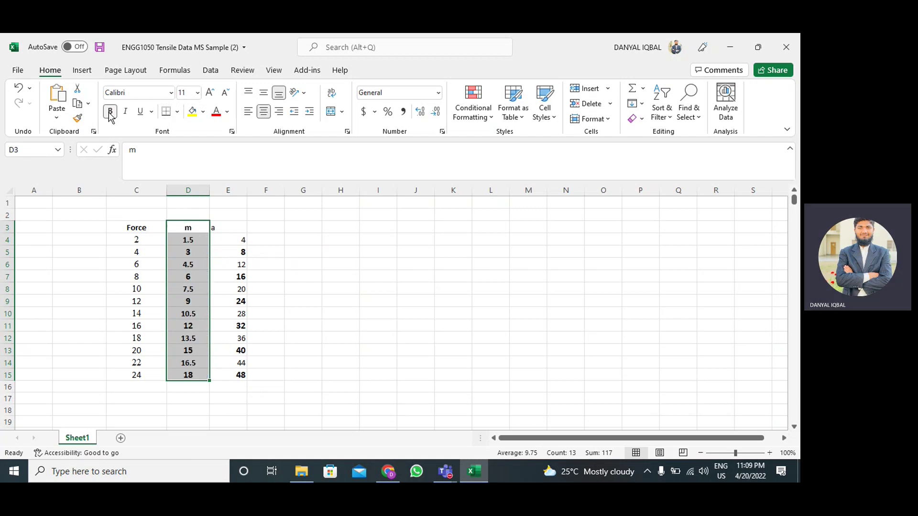
{"action": "left_click", "coordinate": [347, 204]}
{"action": "left_click_drag", "start_coordinate": [189, 239], "coordinate": [189, 375]}
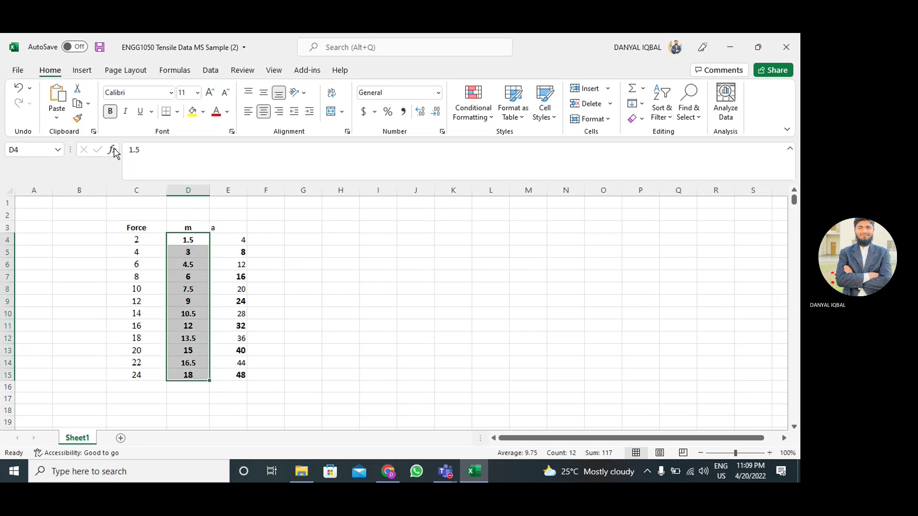
{"action": "left_click", "coordinate": [113, 114]}
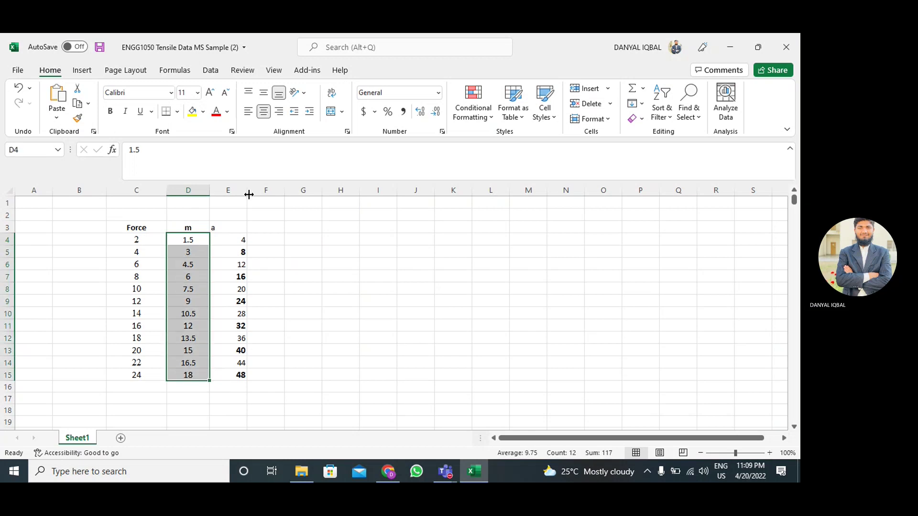
{"action": "left_click", "coordinate": [225, 228]}
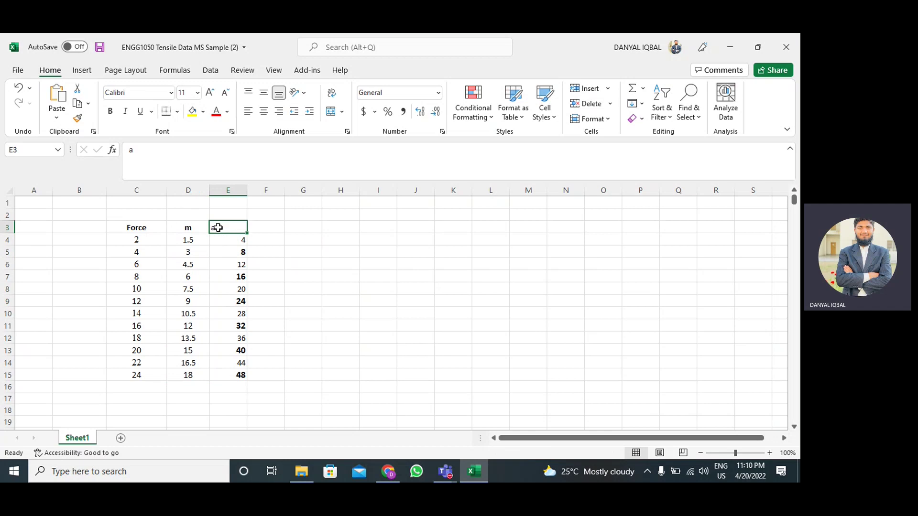
Make the a column values in E3:E15 plain, not bold
{"action": "left_click_drag", "start_coordinate": [227, 228], "coordinate": [234, 376]}
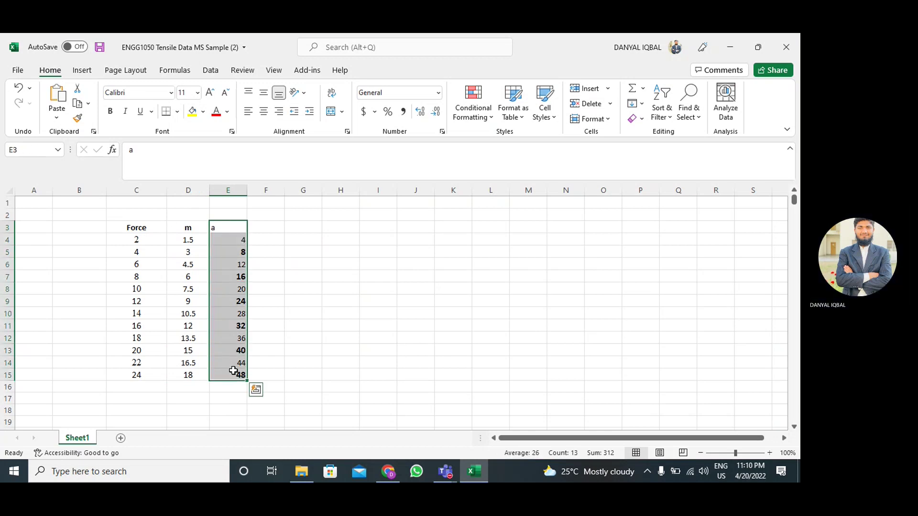
{"action": "left_click", "coordinate": [110, 113]}
{"action": "left_click", "coordinate": [110, 113]}
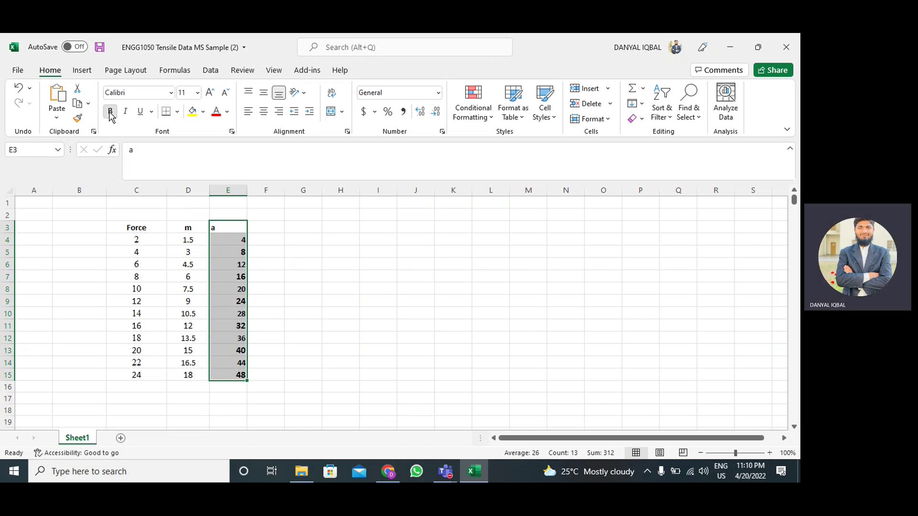
{"action": "left_click", "coordinate": [312, 227]}
{"action": "left_click", "coordinate": [236, 228]}
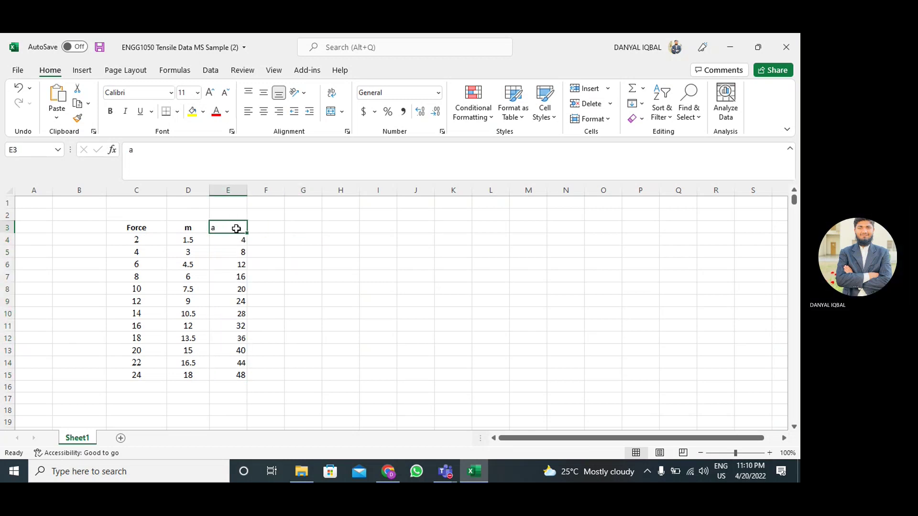
{"action": "left_click", "coordinate": [289, 248]}
Enlarge the Force, m and a headers in C3:E3 to size 16 and centre them
{"action": "left_click_drag", "start_coordinate": [148, 231], "coordinate": [241, 228]}
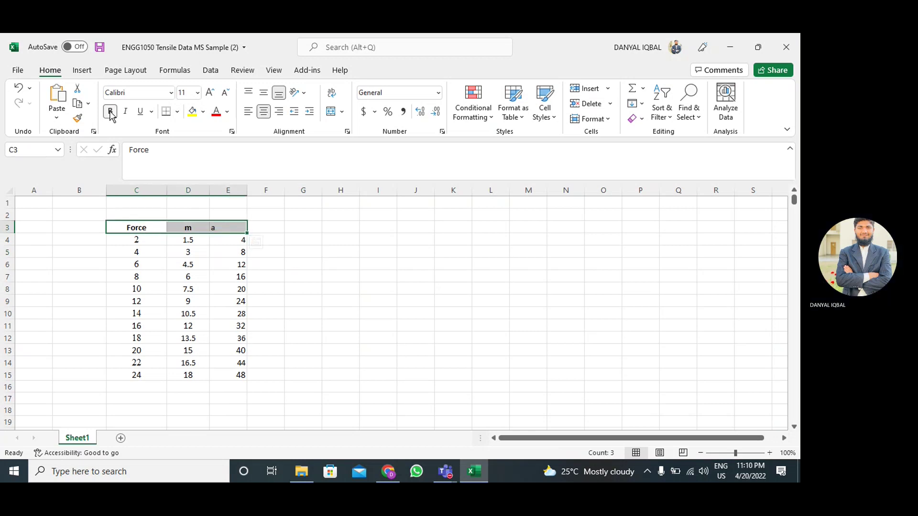
{"action": "left_click", "coordinate": [211, 93]}
{"action": "left_click", "coordinate": [210, 94]}
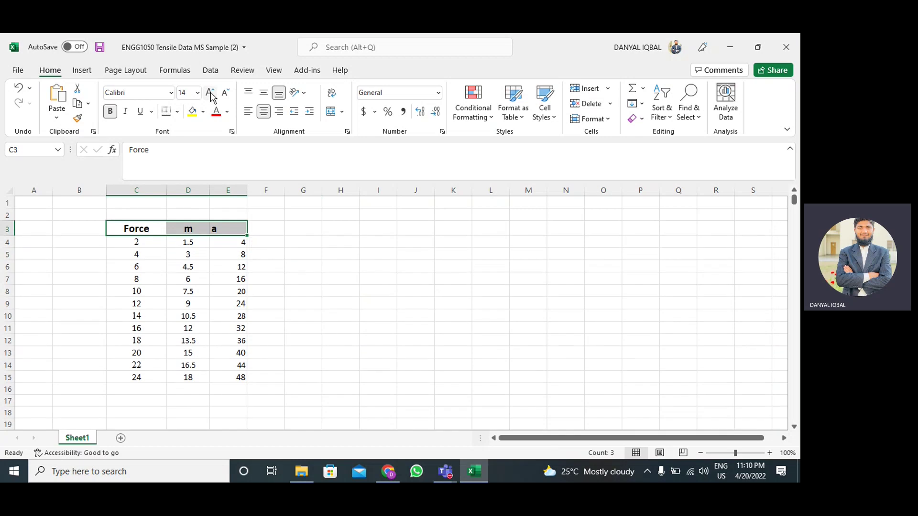
{"action": "left_click", "coordinate": [212, 98]}
{"action": "left_click", "coordinate": [379, 255]}
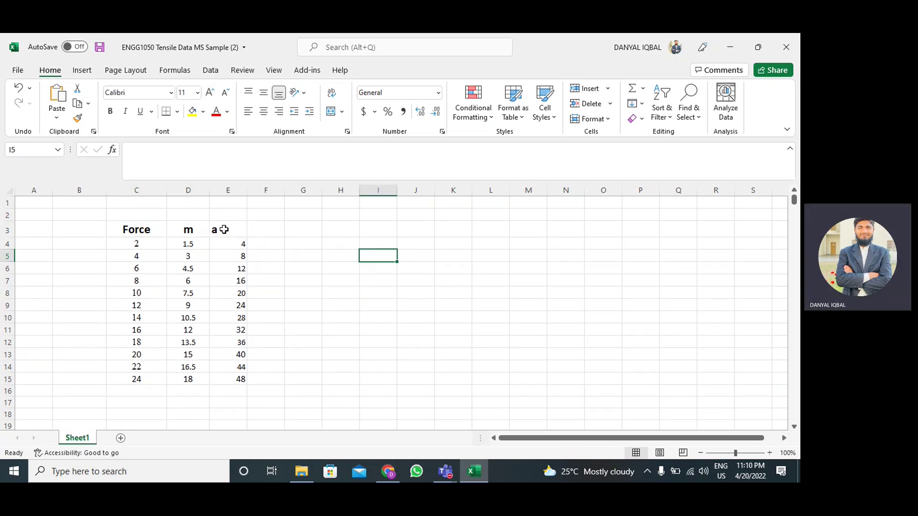
{"action": "left_click_drag", "start_coordinate": [136, 230], "coordinate": [224, 230]}
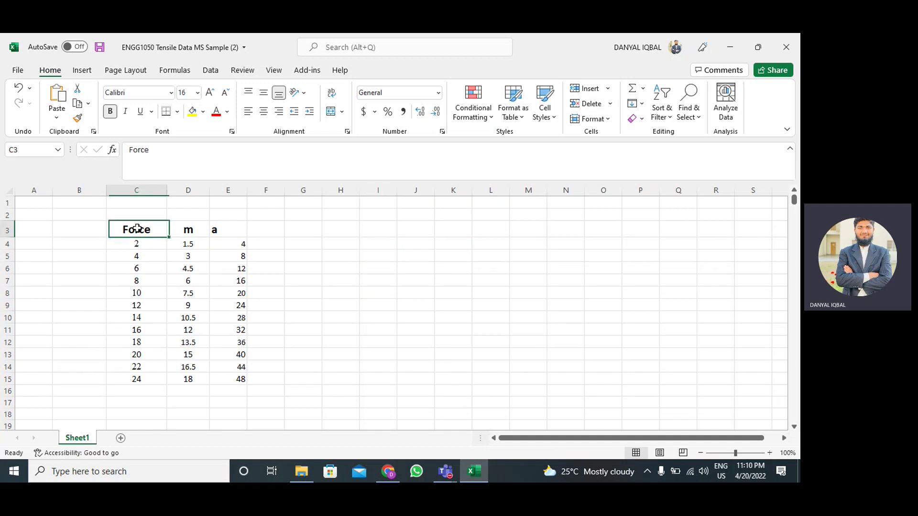
{"action": "left_click", "coordinate": [262, 114]}
{"action": "left_click", "coordinate": [279, 215]}
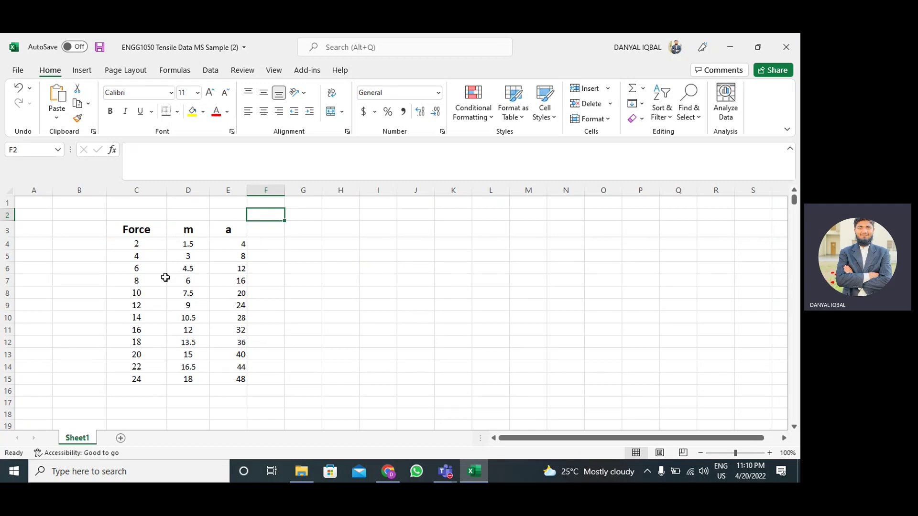
Select the Force values C4:C15 plus m values D4:D15 as chart data, ready to insert a chart
{"action": "left_click", "coordinate": [138, 244]}
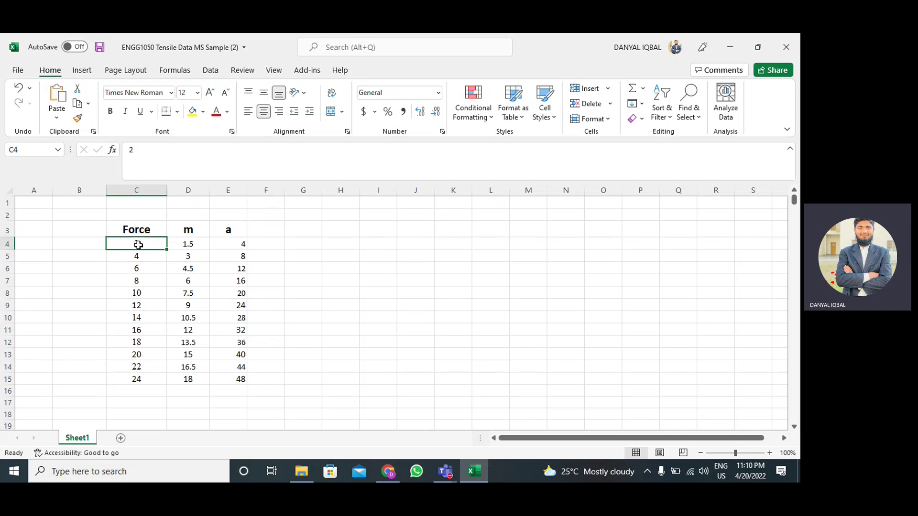
{"action": "left_click_drag", "start_coordinate": [138, 245], "coordinate": [143, 375]}
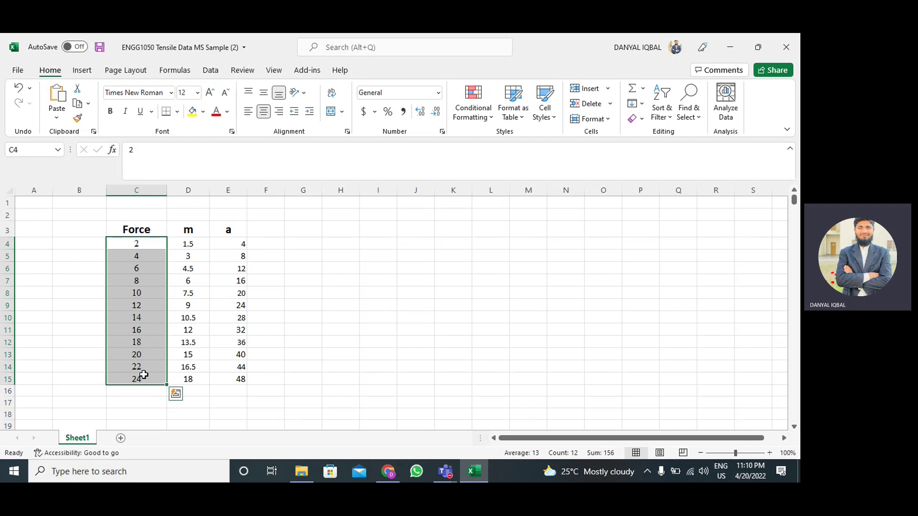
{"action": "left_click_drag", "start_coordinate": [191, 245], "coordinate": [186, 374], "text": "ctrl"}
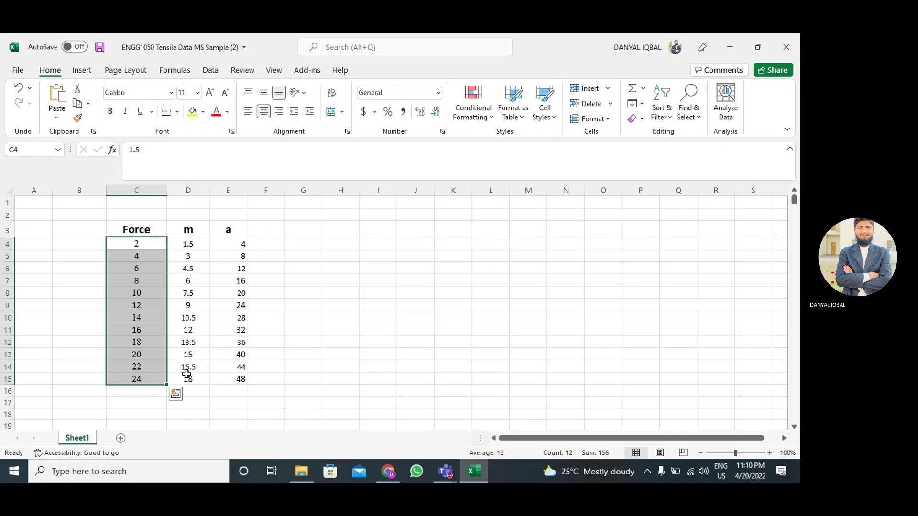
{"action": "left_click", "coordinate": [401, 271]}
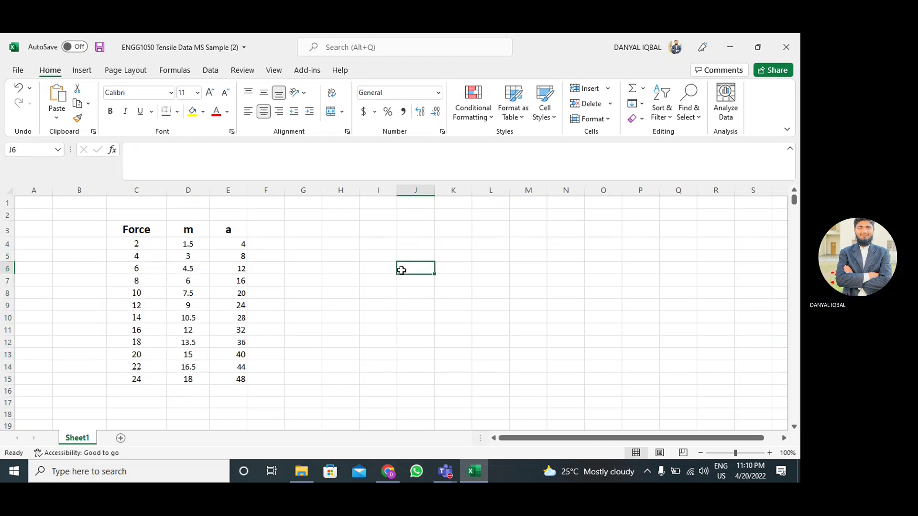
{"action": "left_click_drag", "start_coordinate": [400, 270], "coordinate": [133, 242]}
{"action": "mouse_move", "coordinate": [341, 304]}
{"action": "left_mouse_down"}
{"action": "mouse_move", "coordinate": [147, 246]}
{"action": "mouse_move", "coordinate": [195, 263]}
{"action": "left_mouse_up"}
{"action": "left_click_drag", "start_coordinate": [144, 242], "coordinate": [140, 375]}
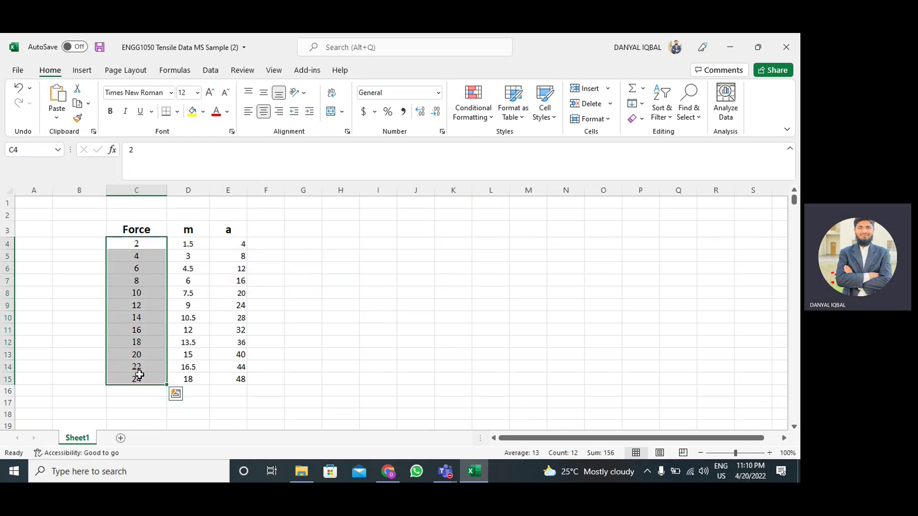
{"action": "left_click_drag", "start_coordinate": [187, 244], "coordinate": [191, 377], "text": "ctrl"}
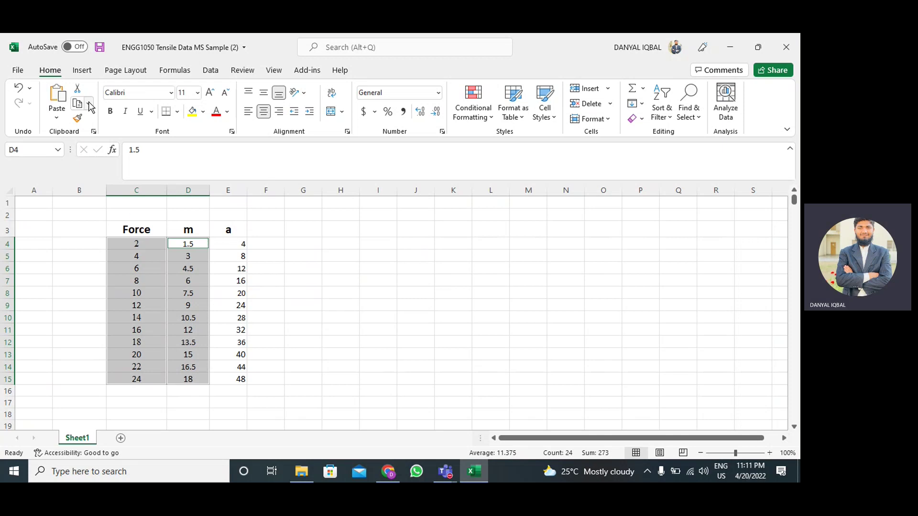
{"action": "left_click", "coordinate": [83, 70]}
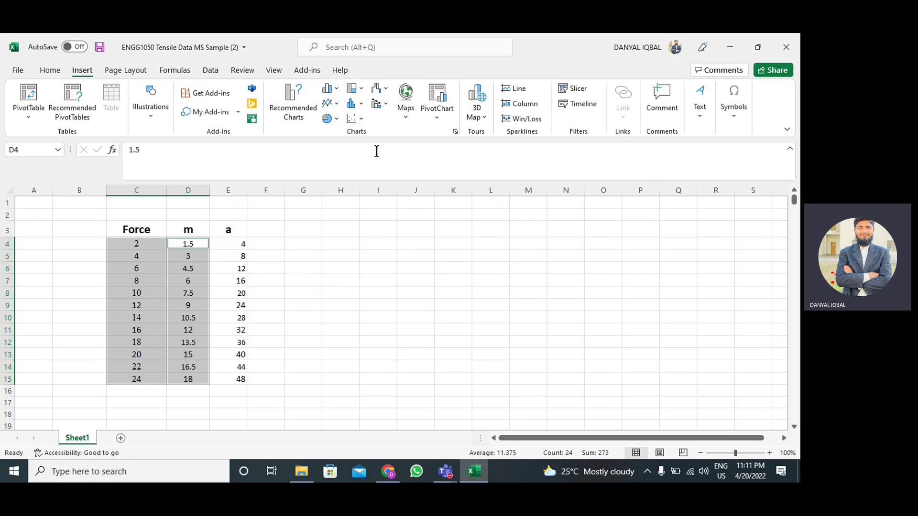
Insert a Scatter with Straight Lines and Markers chart of Force and m, nudged right
{"action": "left_click", "coordinate": [364, 122]}
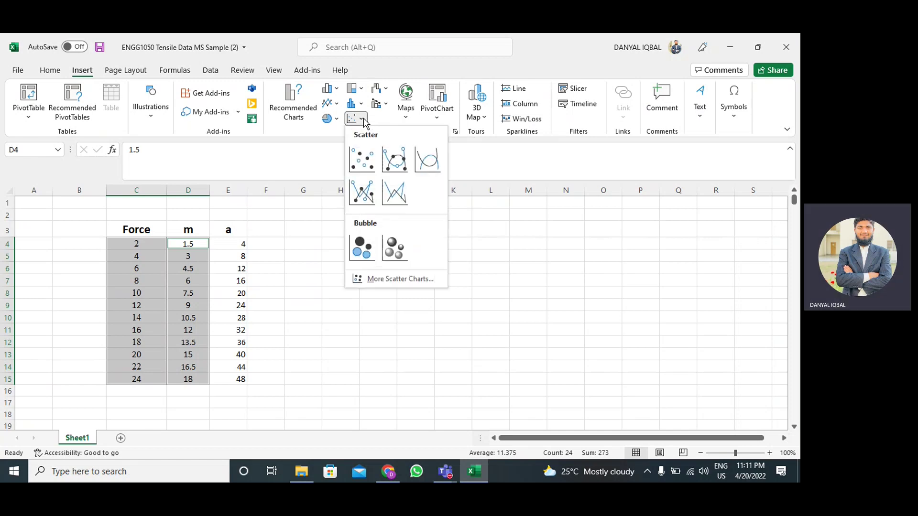
{"action": "left_click", "coordinate": [364, 122]}
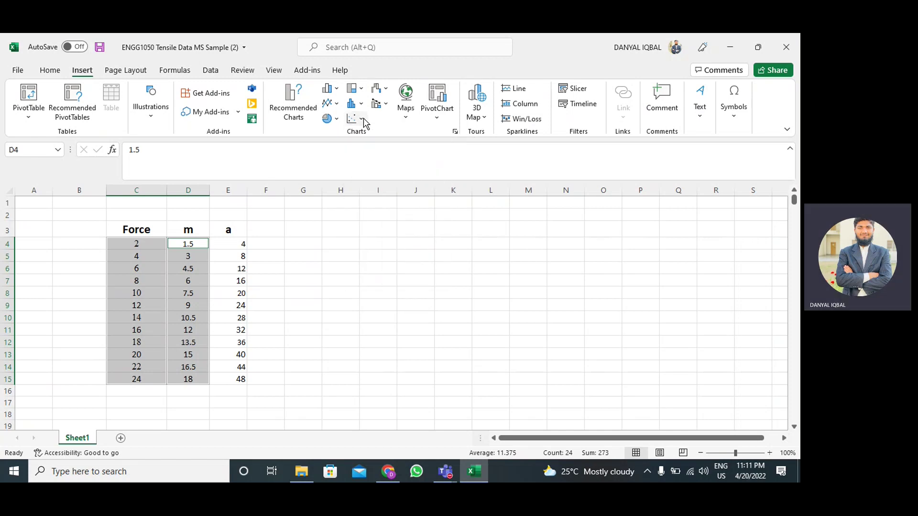
{"action": "left_click", "coordinate": [364, 122]}
{"action": "left_click", "coordinate": [336, 108]}
{"action": "left_click", "coordinate": [337, 108]}
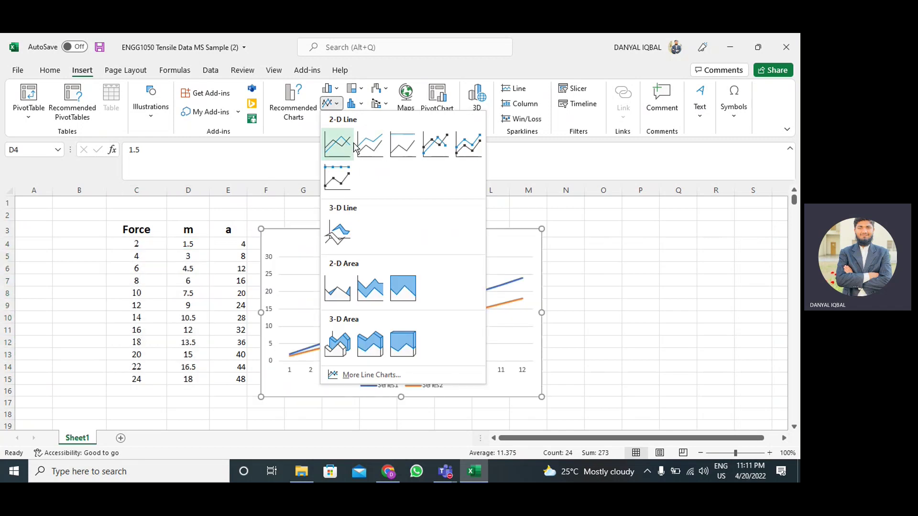
{"action": "left_click", "coordinate": [542, 246]}
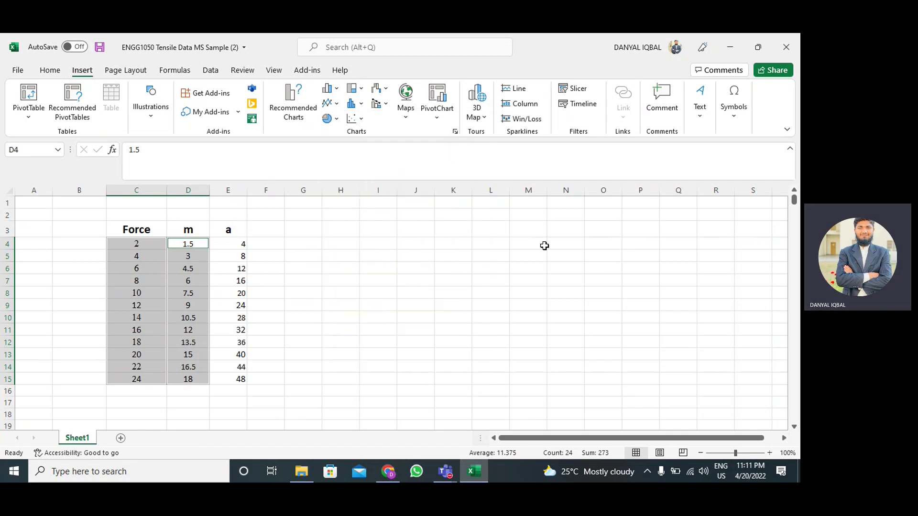
{"action": "left_click", "coordinate": [364, 120]}
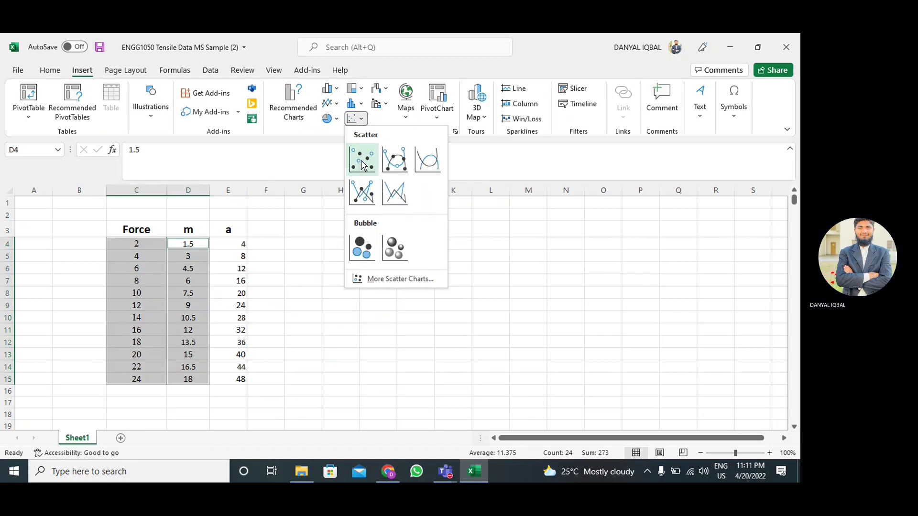
{"action": "left_click", "coordinate": [387, 164]}
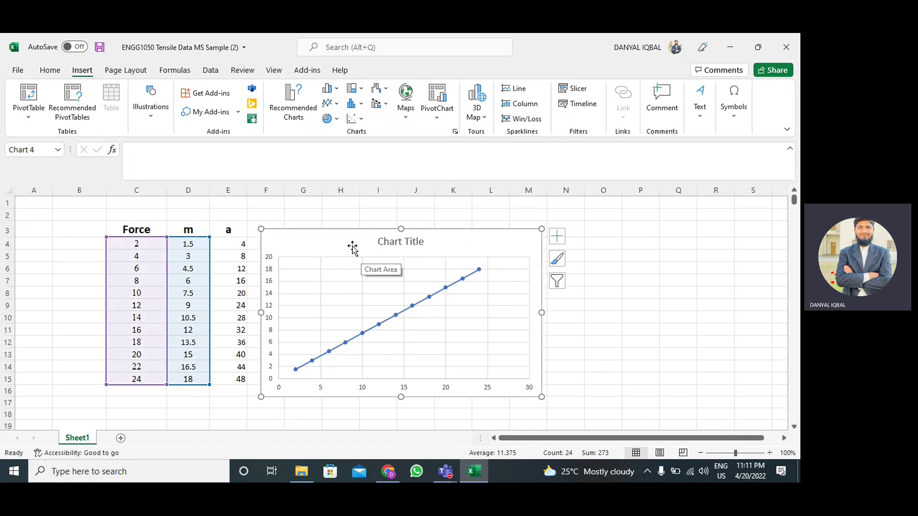
{"action": "left_click_drag", "start_coordinate": [351, 244], "coordinate": [384, 239]}
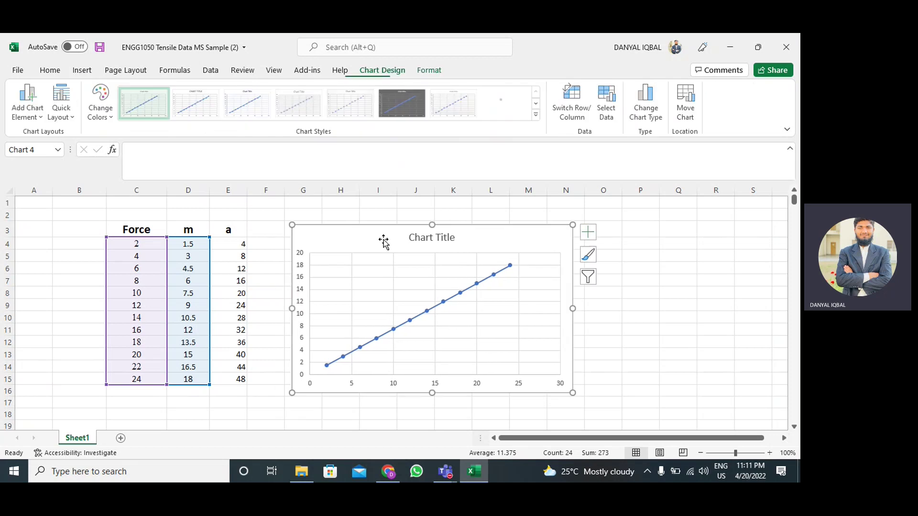
Add axis titles and data labels to the chart, with no gridlines, legend, trendline or error bars
{"action": "left_click", "coordinate": [587, 233]}
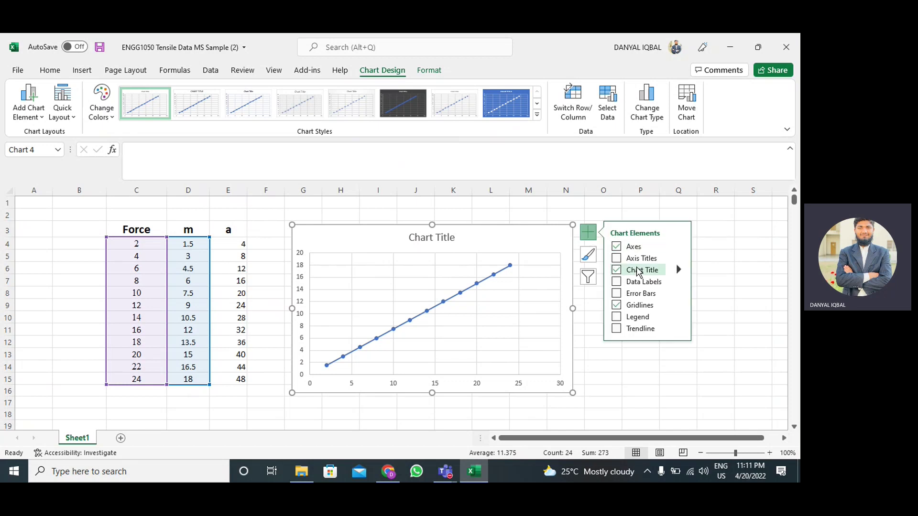
{"action": "left_click", "coordinate": [617, 260]}
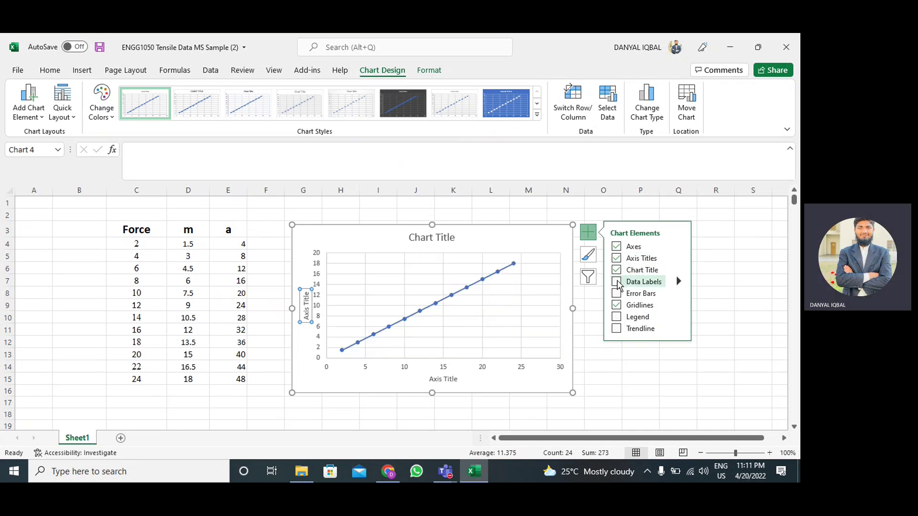
{"action": "left_click", "coordinate": [618, 285]}
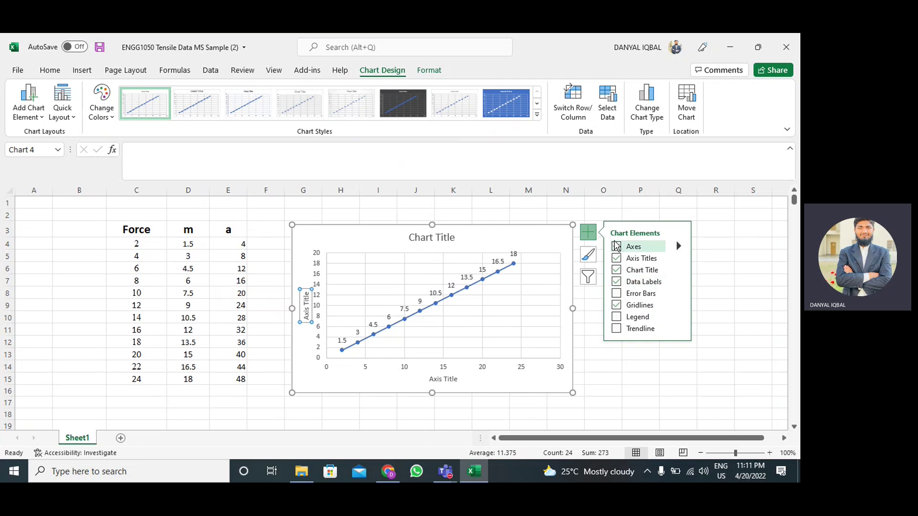
{"action": "left_click", "coordinate": [616, 317]}
{"action": "left_click", "coordinate": [616, 293]}
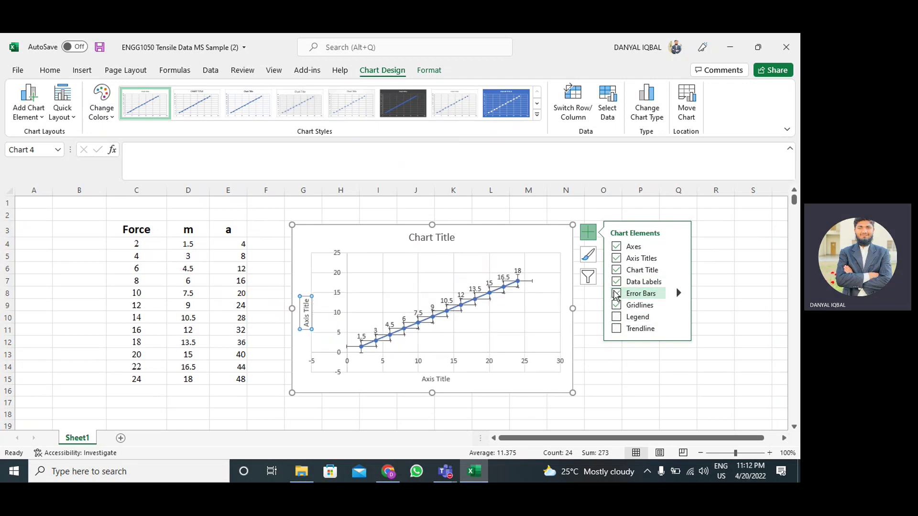
{"action": "left_click", "coordinate": [616, 317]}
{"action": "left_click", "coordinate": [616, 329]}
{"action": "left_click", "coordinate": [616, 317]}
{"action": "left_click", "coordinate": [616, 304]}
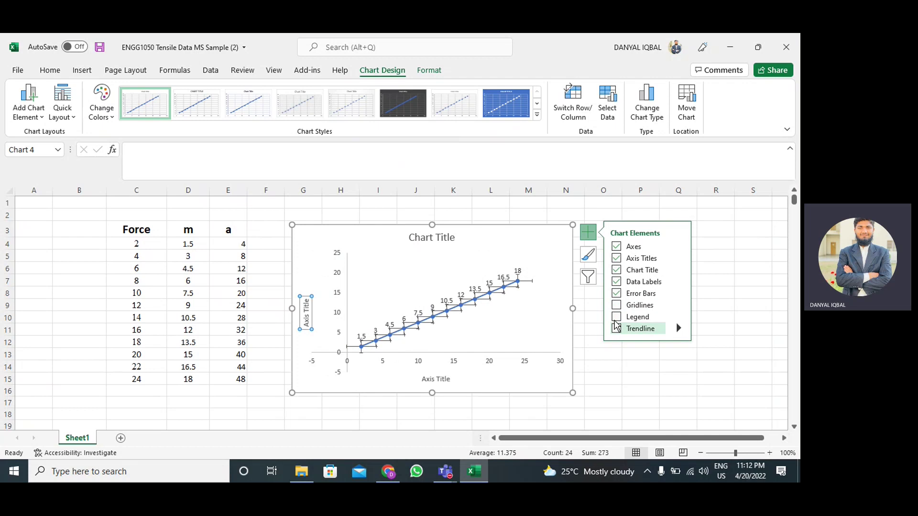
{"action": "left_click", "coordinate": [616, 327]}
{"action": "left_click", "coordinate": [617, 298]}
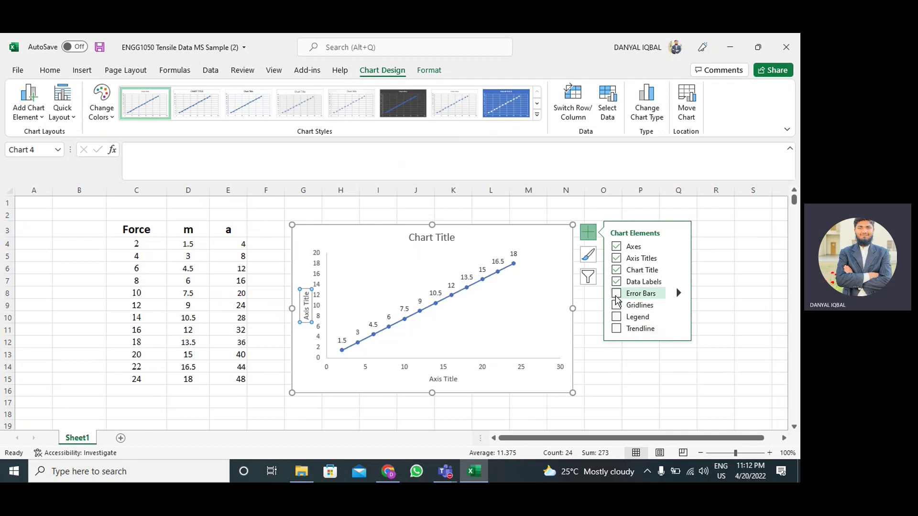
Replace the chart title placeholder with 'Graph between Force and Mass'
{"action": "left_click", "coordinate": [444, 235]}
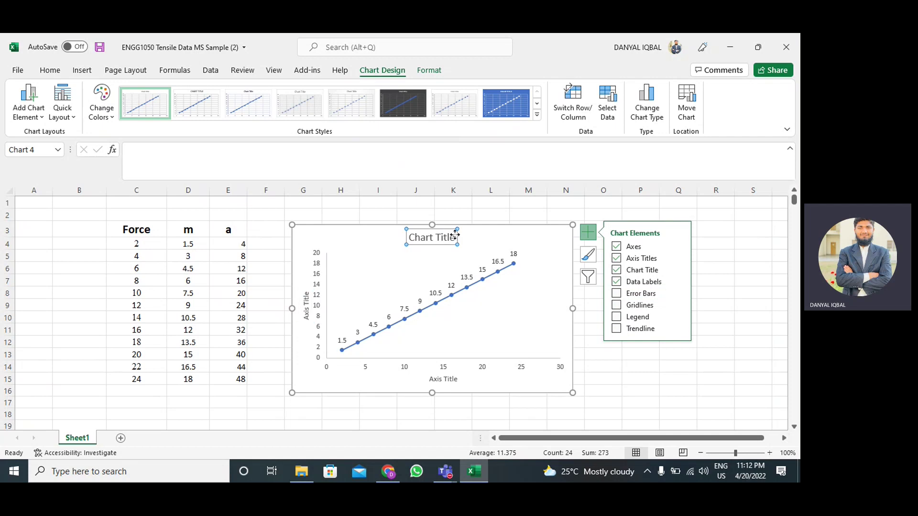
{"action": "left_click_drag", "start_coordinate": [454, 237], "coordinate": [408, 238]}
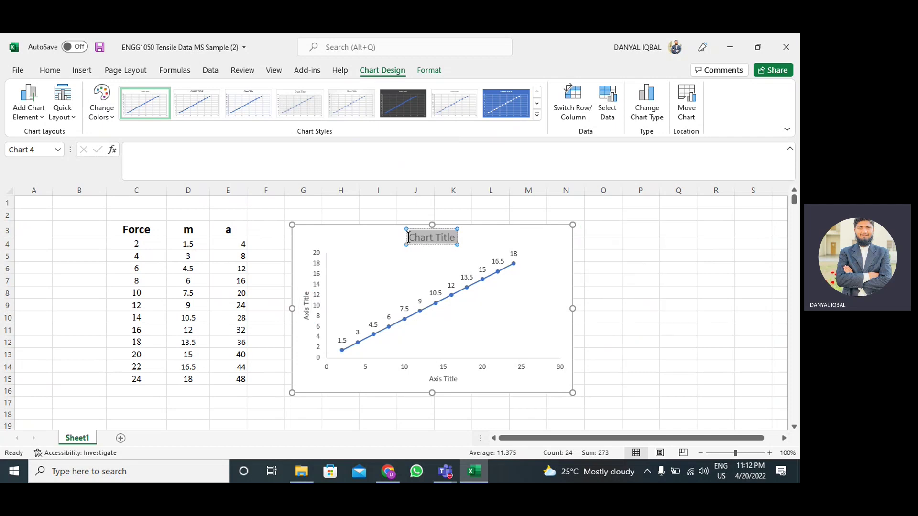
{"action": "key", "text": "Delete"}
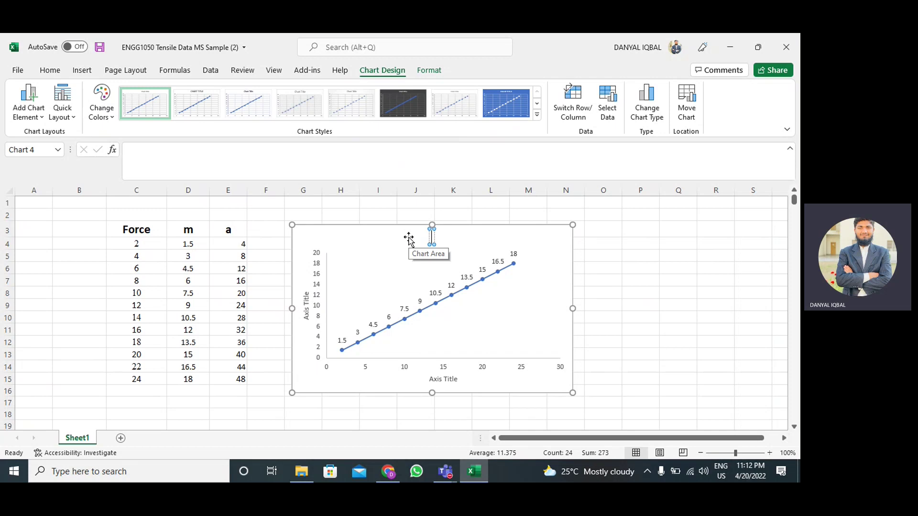
{"action": "type", "text": "Graph"}
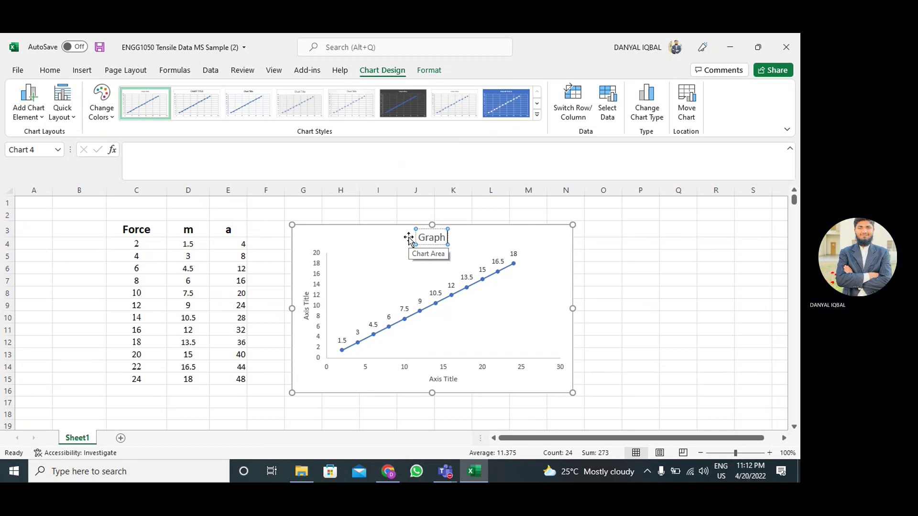
{"action": "type", "text": " bet"}
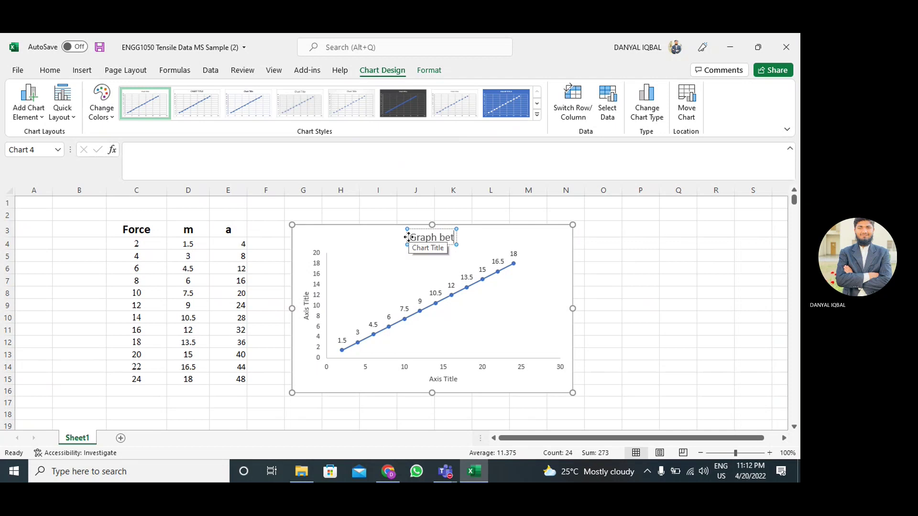
{"action": "type", "text": "ween"}
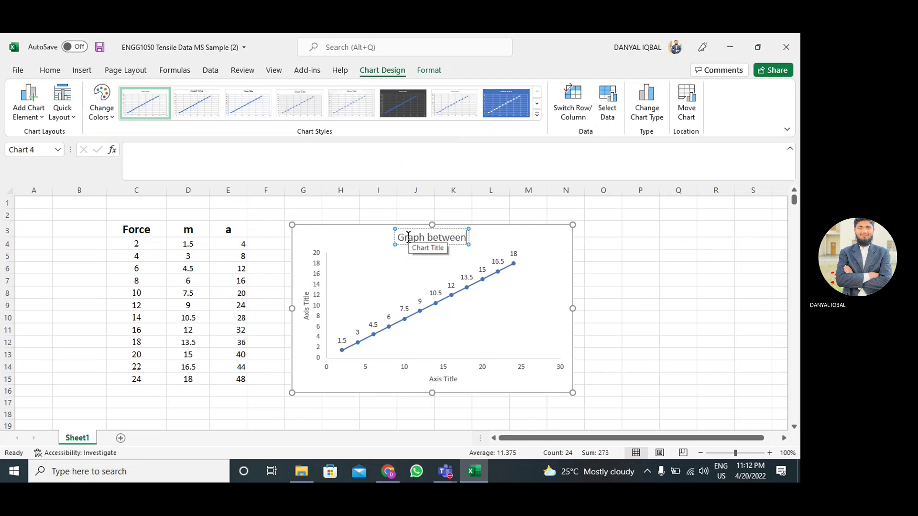
{"action": "type", "text": " Force and"}
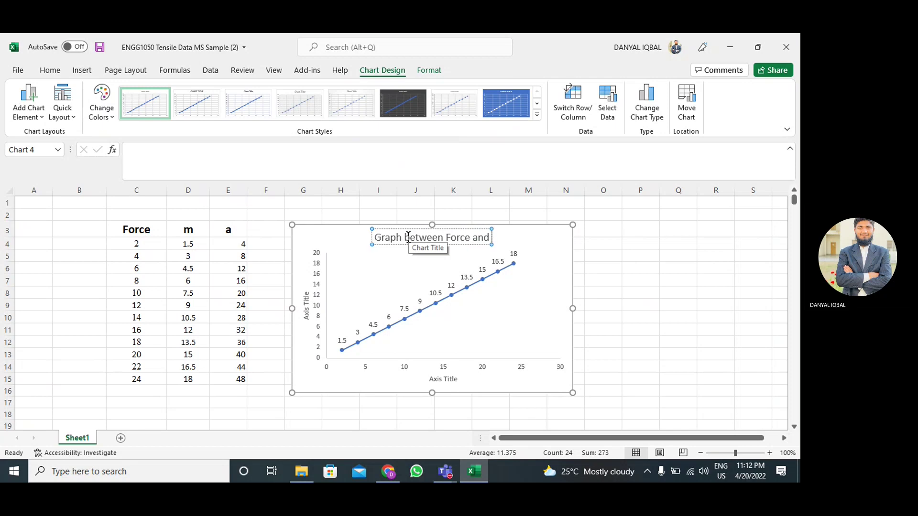
{"action": "type", "text": " Mass"}
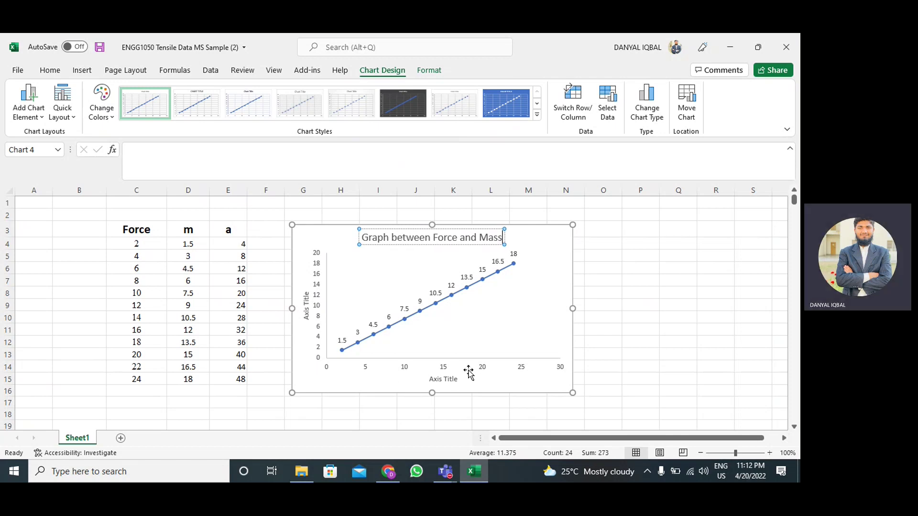
{"action": "left_click", "coordinate": [446, 381]}
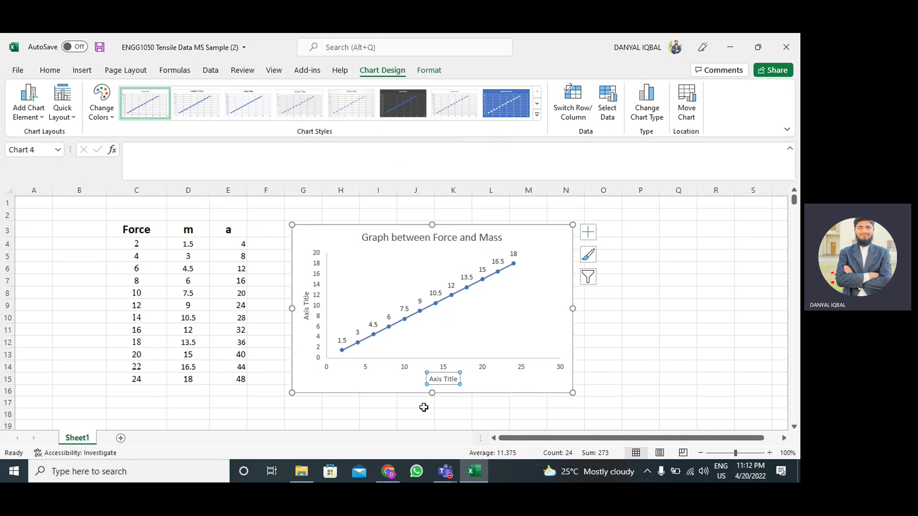
{"action": "left_click", "coordinate": [455, 380]}
Rename the horizontal axis title to 'Force'
{"action": "key", "text": "BackSpace"}
{"action": "key", "text": "BackSpace"}
{"action": "key", "text": "BackSpace"}
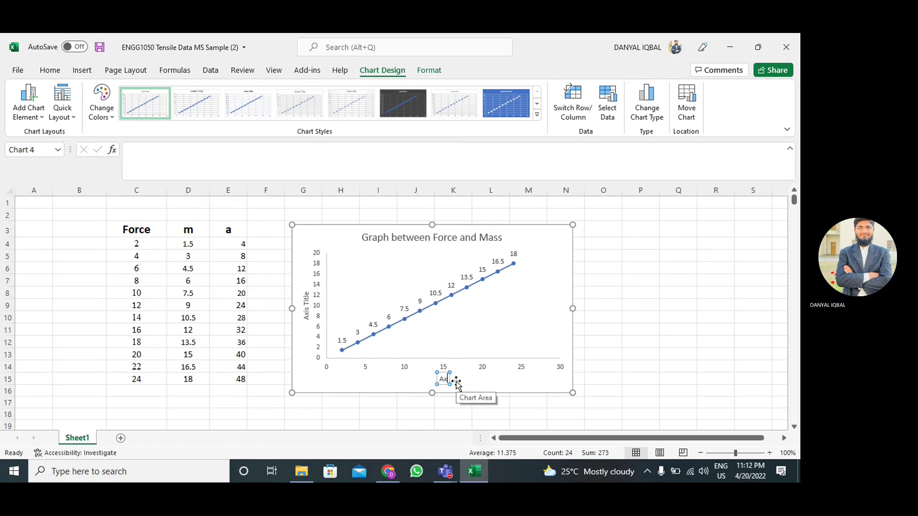
{"action": "type", "text": "Force"}
{"action": "left_click", "coordinate": [444, 379]}
{"action": "left_click_drag", "start_coordinate": [441, 379], "coordinate": [423, 379]}
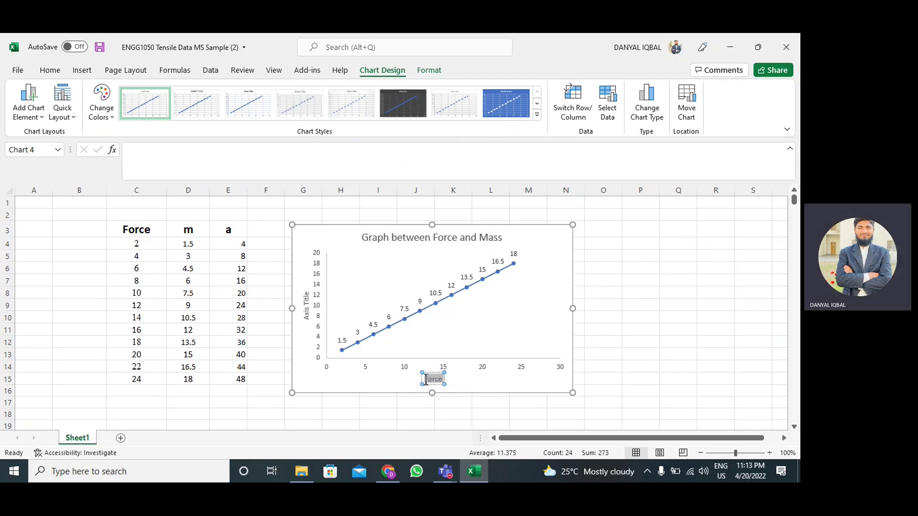
{"action": "left_click", "coordinate": [50, 71]}
Make the Force axis title bold and larger, then begin editing the vertical axis title
{"action": "left_click", "coordinate": [110, 111]}
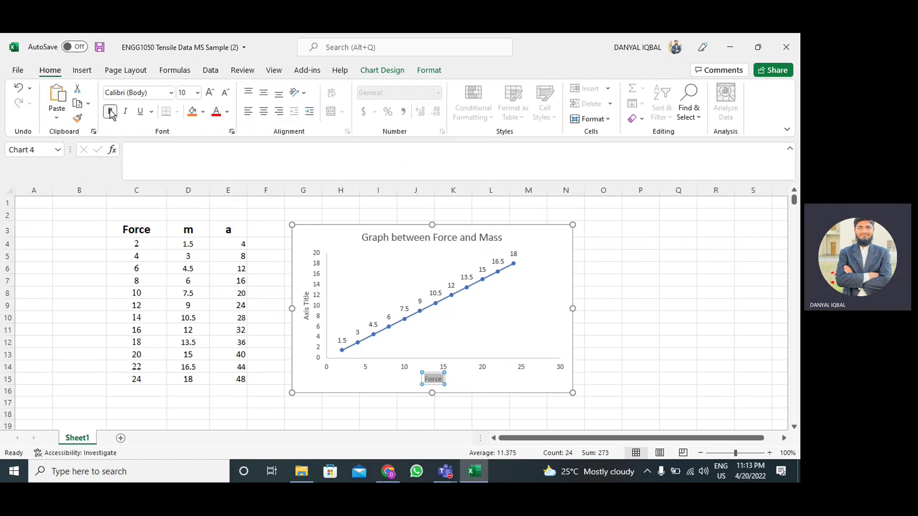
{"action": "left_click", "coordinate": [209, 93]}
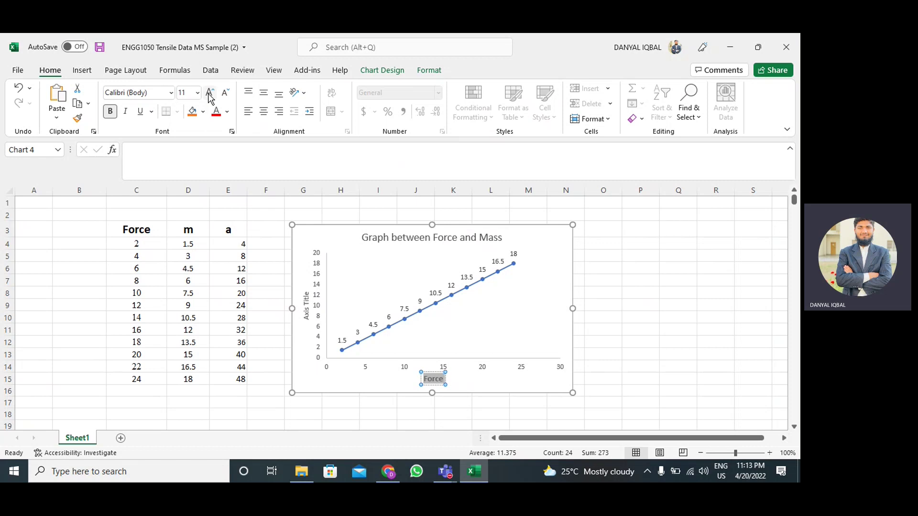
{"action": "left_click", "coordinate": [210, 92]}
{"action": "left_click", "coordinate": [210, 92]}
{"action": "left_click", "coordinate": [210, 93]}
{"action": "left_click", "coordinate": [209, 92]}
{"action": "left_click", "coordinate": [209, 92]}
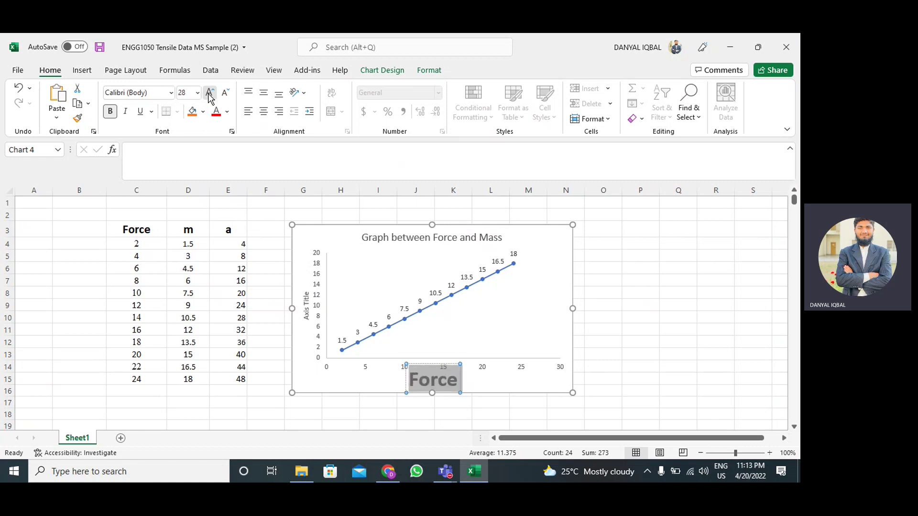
{"action": "left_click", "coordinate": [209, 92]}
{"action": "left_click", "coordinate": [225, 92]}
{"action": "left_click", "coordinate": [225, 92]}
{"action": "left_click", "coordinate": [225, 93]}
{"action": "left_click", "coordinate": [225, 93]}
{"action": "left_click", "coordinate": [304, 300]}
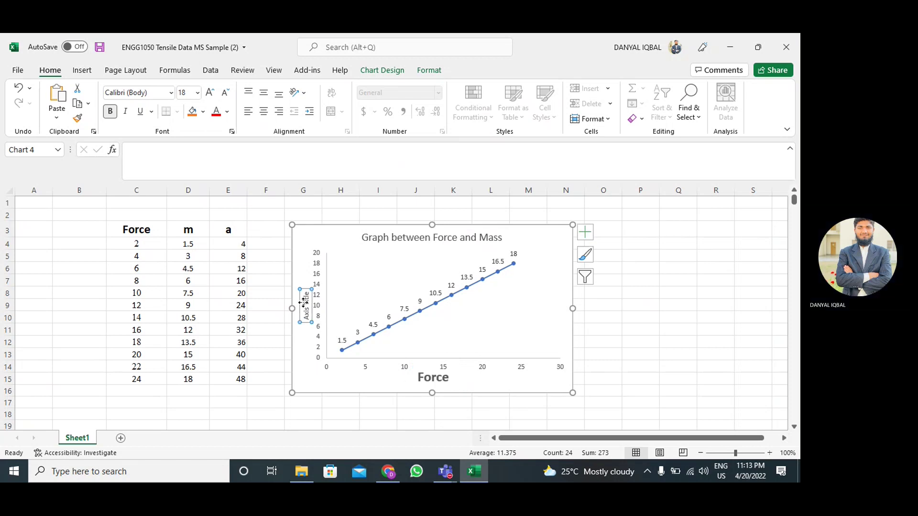
{"action": "left_click", "coordinate": [305, 292]}
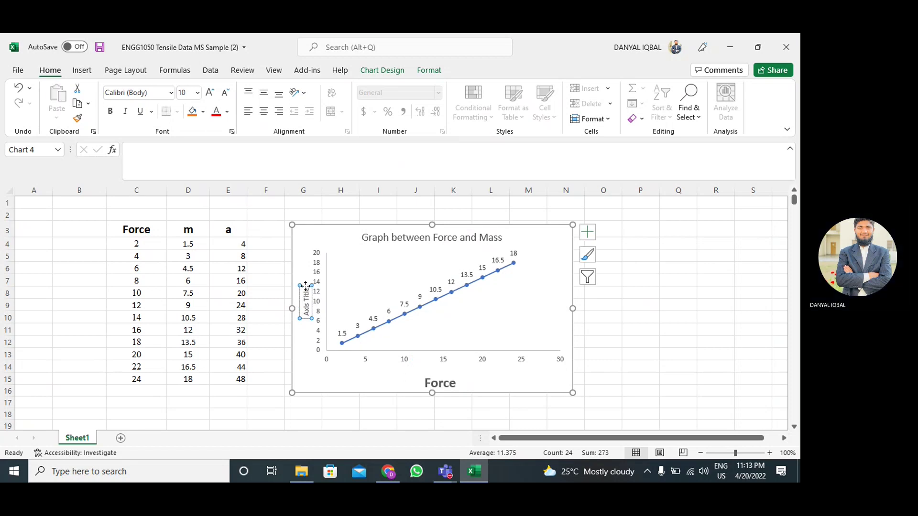
Replace the vertical axis title placeholder with 'Mass'
{"action": "left_click_drag", "start_coordinate": [305, 292], "coordinate": [306, 329]}
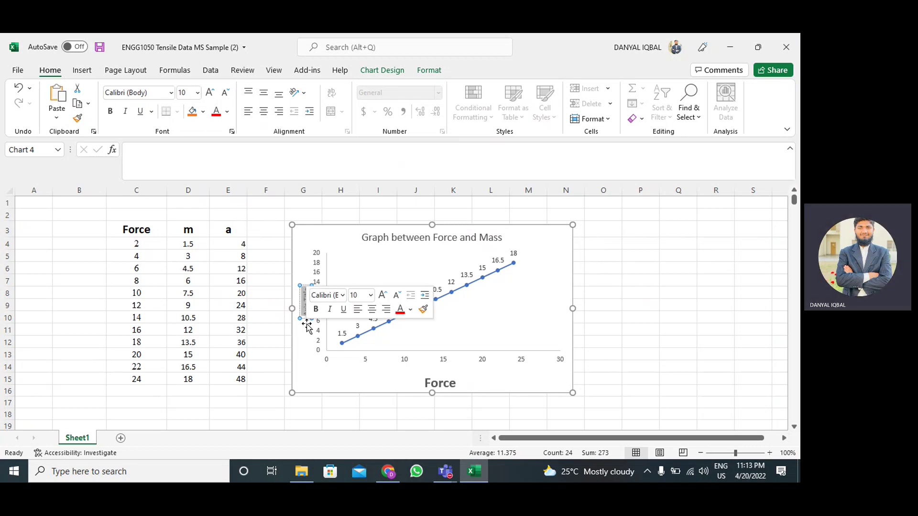
{"action": "key", "text": "Delete"}
{"action": "type", "text": "Mass"}
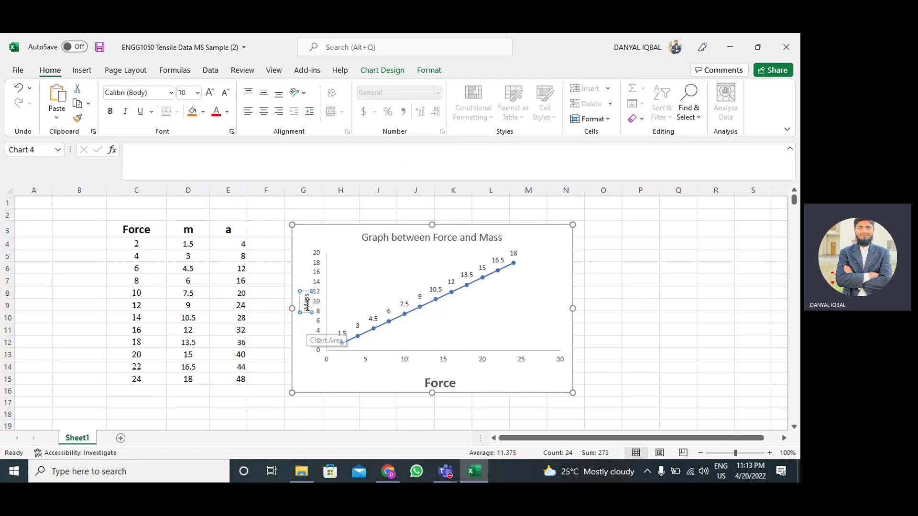
Make the Mass axis title bold at 18 point
{"action": "left_click_drag", "start_coordinate": [306, 303], "coordinate": [307, 294]}
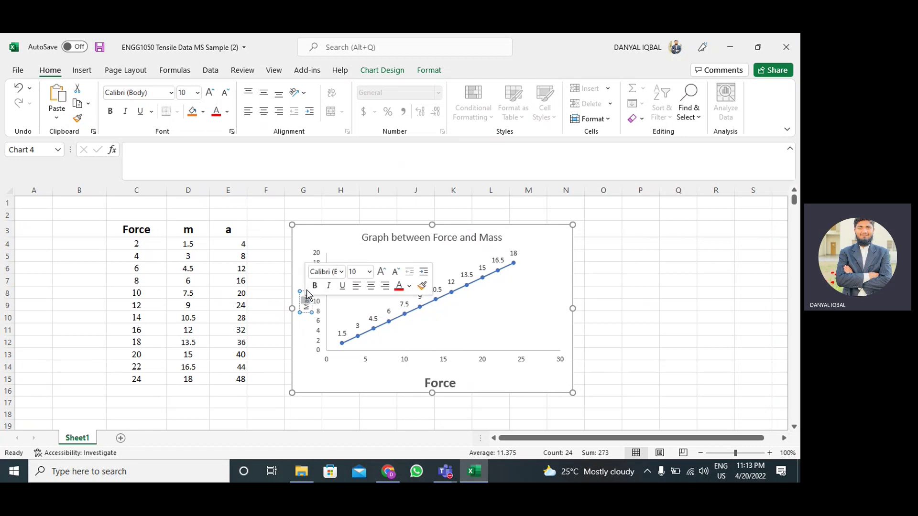
{"action": "left_click_drag", "start_coordinate": [307, 299], "coordinate": [308, 310]}
{"action": "left_click", "coordinate": [110, 111]}
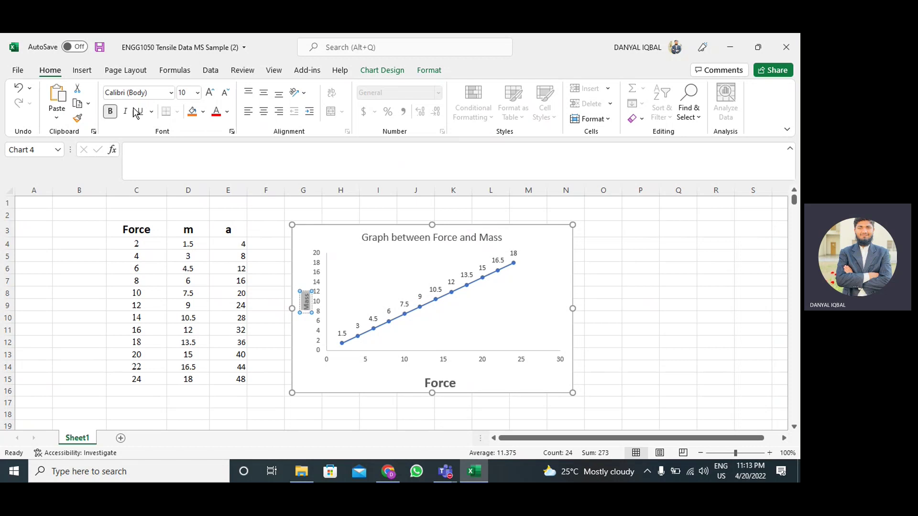
{"action": "left_click", "coordinate": [209, 95]}
{"action": "left_click", "coordinate": [209, 95]}
{"action": "left_click", "coordinate": [209, 96]}
{"action": "left_click", "coordinate": [208, 96]}
{"action": "left_click", "coordinate": [209, 96]}
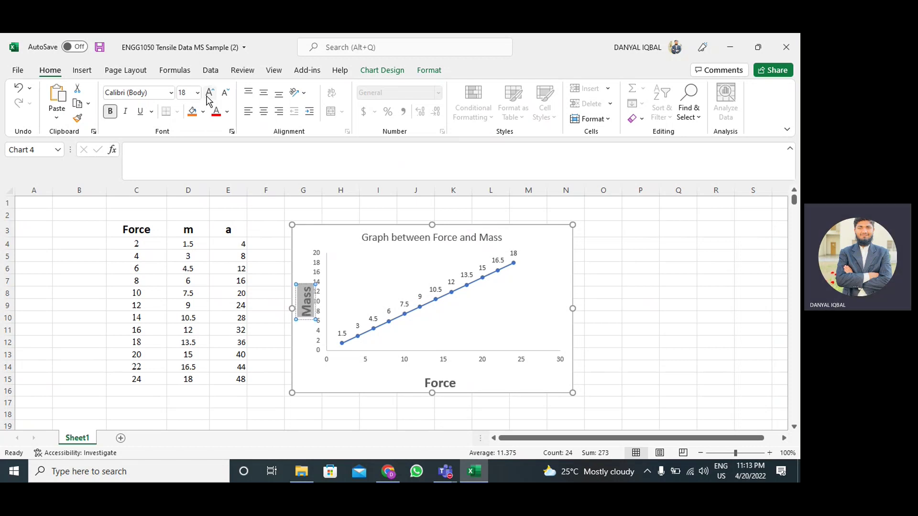
{"action": "left_click", "coordinate": [304, 353]}
{"action": "left_click", "coordinate": [303, 307]}
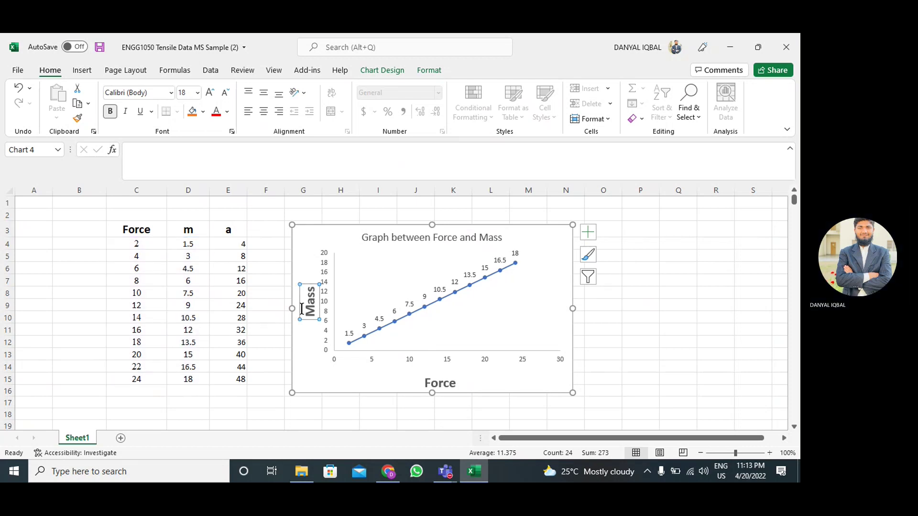
Select the full chart title text for editing
{"action": "left_click", "coordinate": [448, 236]}
{"action": "left_click", "coordinate": [501, 237]}
{"action": "left_click_drag", "start_coordinate": [501, 237], "coordinate": [360, 237]}
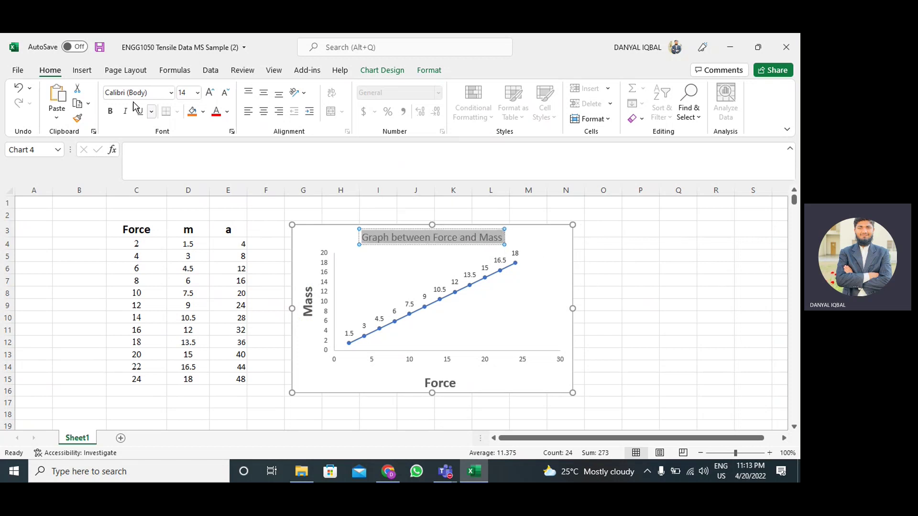
Make the chart title 'Graph between Force and Mass' bold at 16 point
{"action": "left_click", "coordinate": [109, 112]}
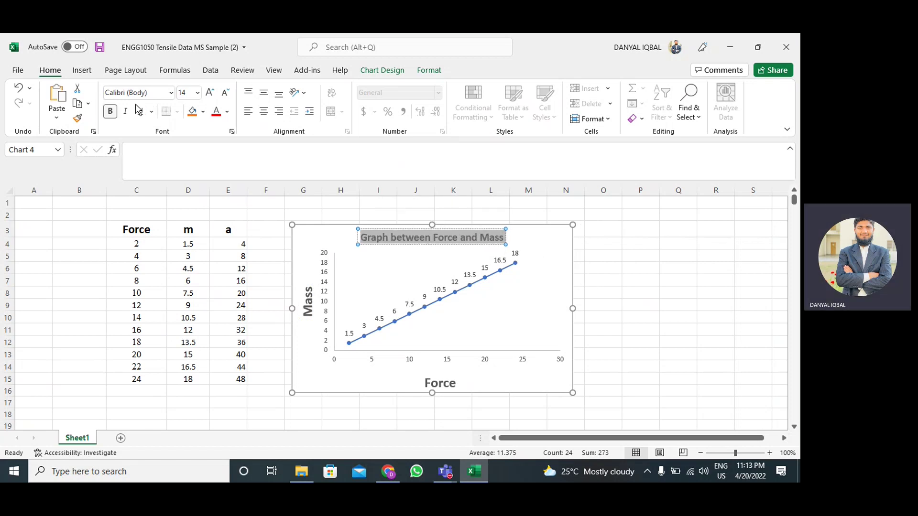
{"action": "left_click", "coordinate": [209, 93]}
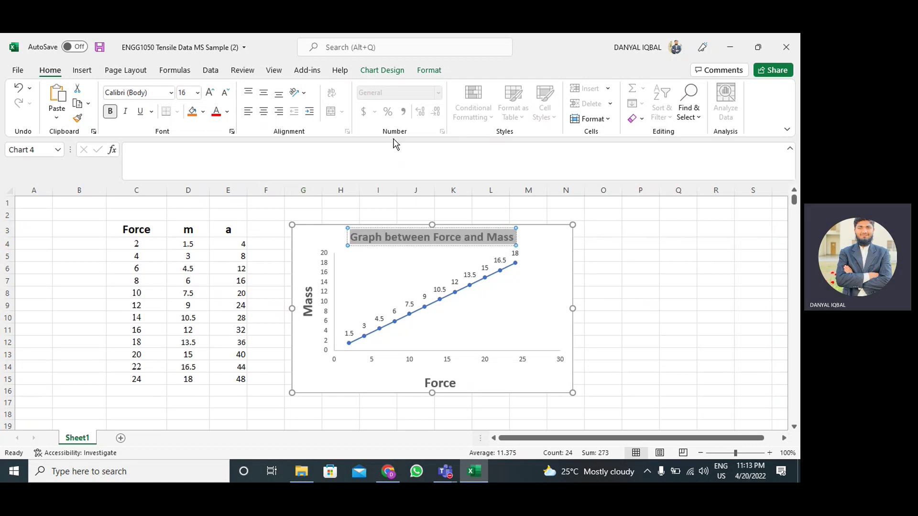
{"action": "left_click", "coordinate": [377, 71]}
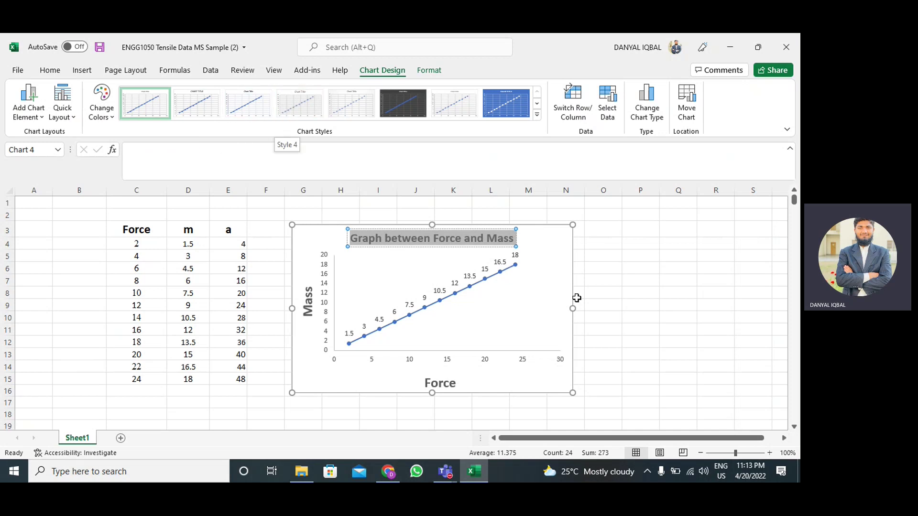
Try chart Style 2 on the chart, then settle on Style 3
{"action": "left_click", "coordinate": [557, 248]}
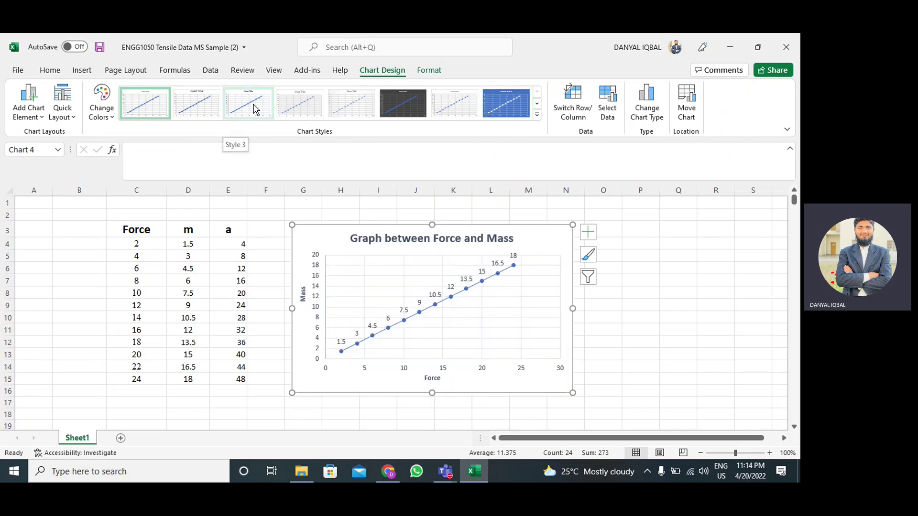
{"action": "left_click", "coordinate": [209, 106]}
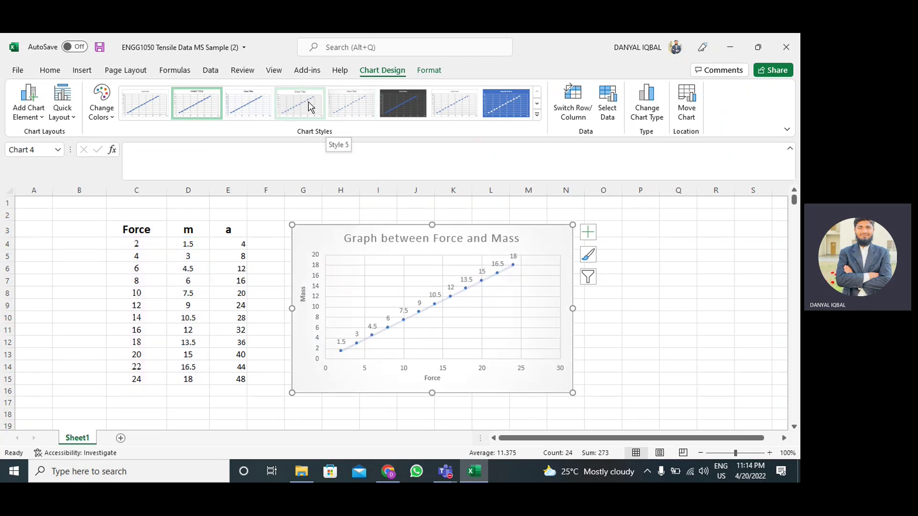
{"action": "left_click", "coordinate": [269, 106]}
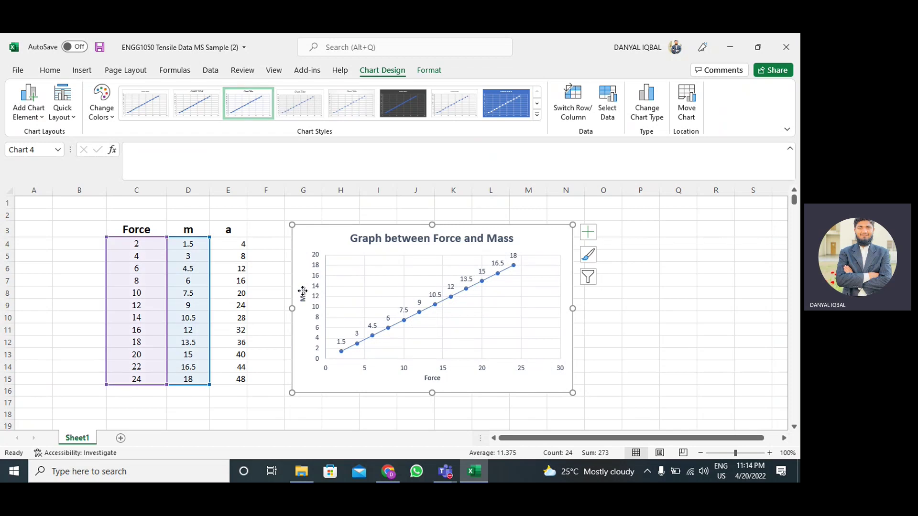
Enlarge the bold Mass axis title to 16 point
{"action": "left_click", "coordinate": [303, 291]}
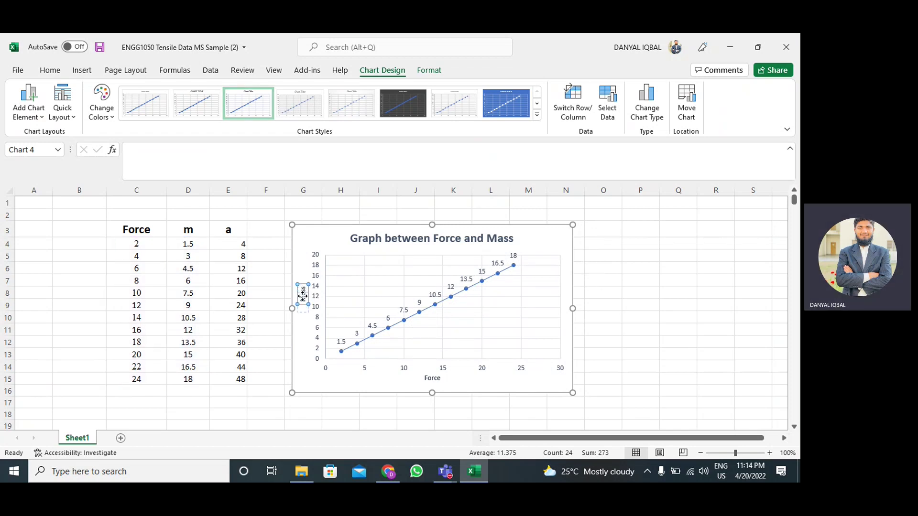
{"action": "left_click_drag", "start_coordinate": [302, 286], "coordinate": [302, 278]}
{"action": "left_click", "coordinate": [300, 284]}
{"action": "double_click", "coordinate": [302, 285]}
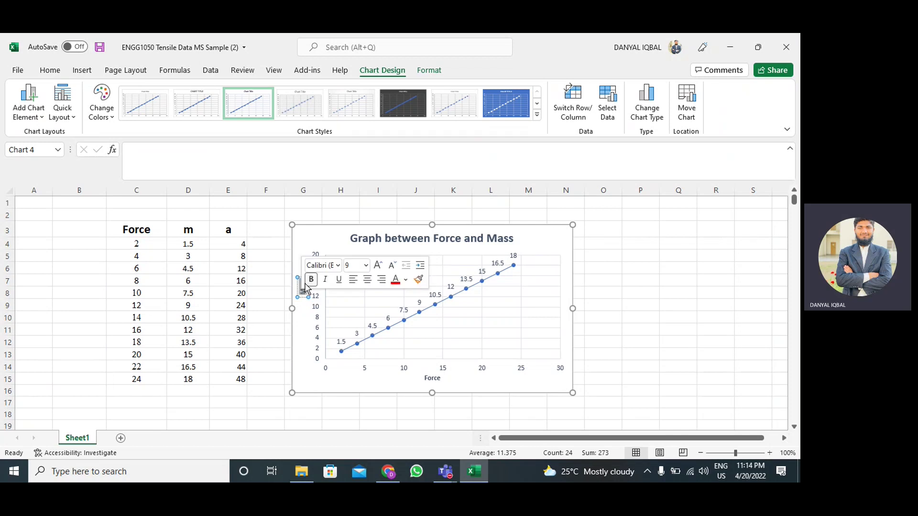
{"action": "left_click", "coordinate": [50, 72]}
{"action": "left_click", "coordinate": [209, 93]}
{"action": "left_click", "coordinate": [210, 93]}
{"action": "left_click", "coordinate": [210, 94]}
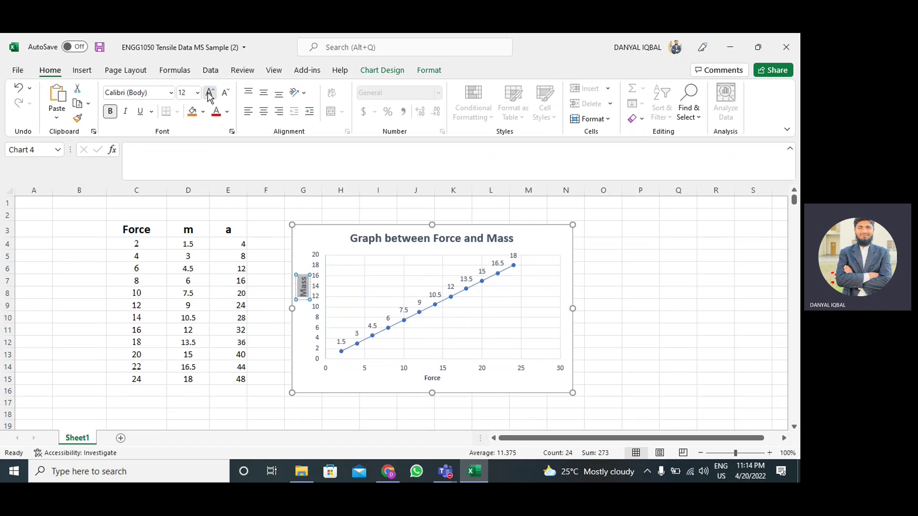
{"action": "left_click", "coordinate": [209, 93]}
{"action": "left_click", "coordinate": [210, 93]}
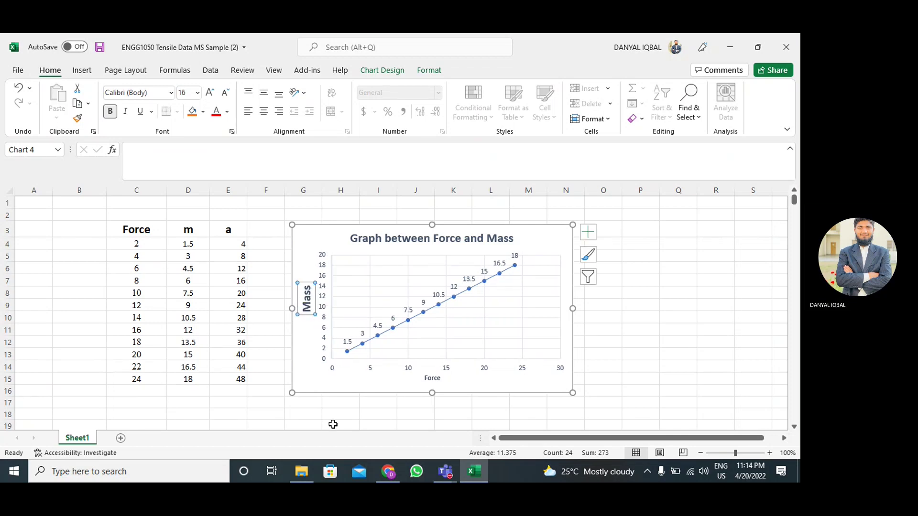
Set the bold Force axis title to 14 point
{"action": "left_click", "coordinate": [433, 380]}
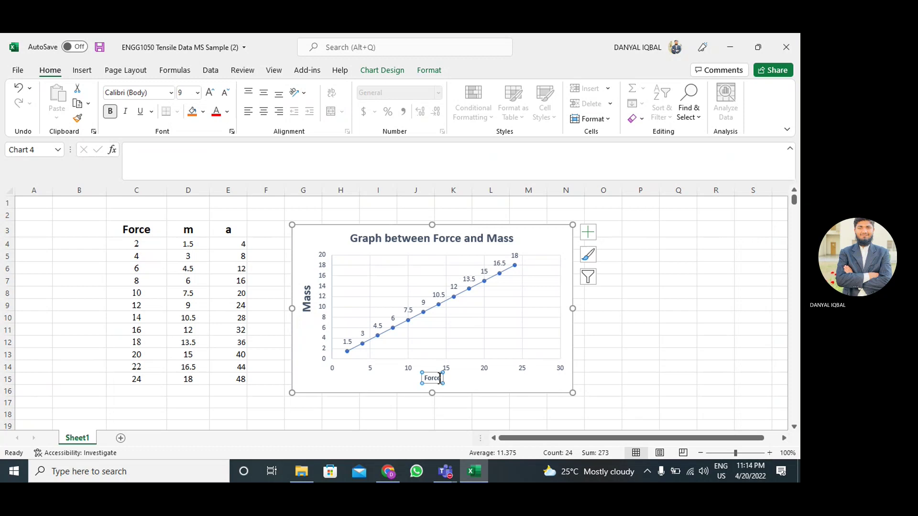
{"action": "double_click", "coordinate": [437, 378]}
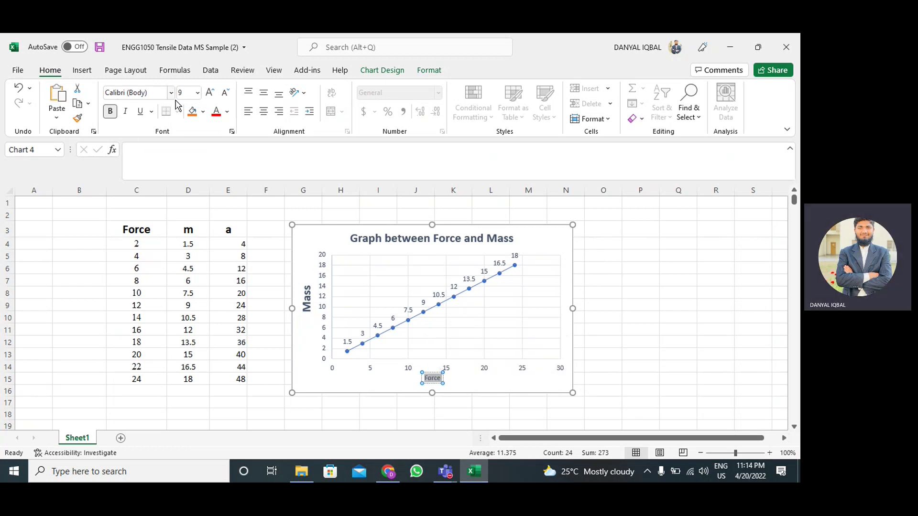
{"action": "left_click", "coordinate": [209, 92]}
{"action": "left_click", "coordinate": [209, 92]}
{"action": "left_click", "coordinate": [209, 93]}
{"action": "left_click", "coordinate": [209, 93]}
{"action": "left_click", "coordinate": [210, 92]}
{"action": "left_click", "coordinate": [210, 92]}
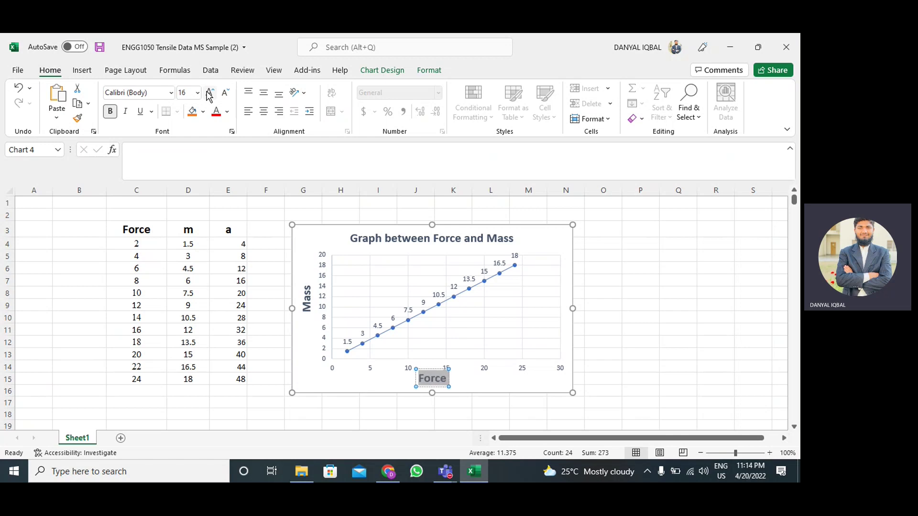
{"action": "left_click", "coordinate": [225, 92]}
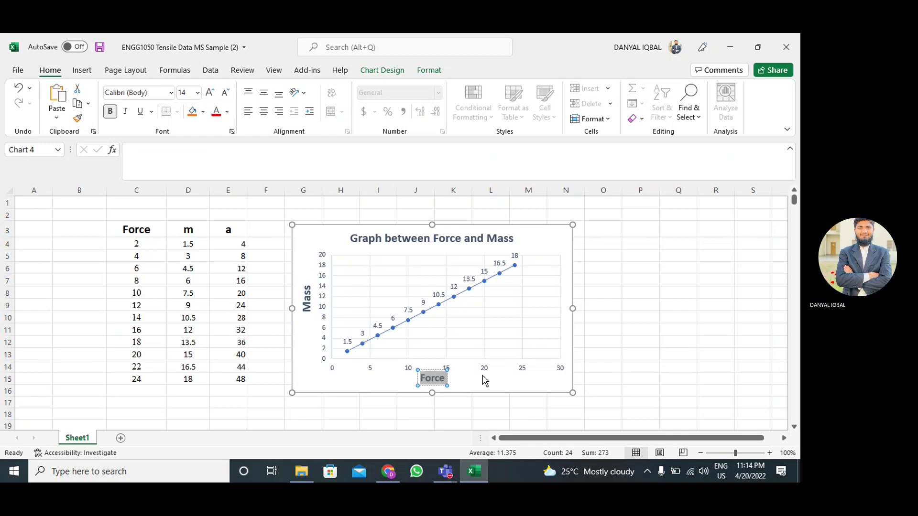
{"action": "left_click", "coordinate": [505, 387]}
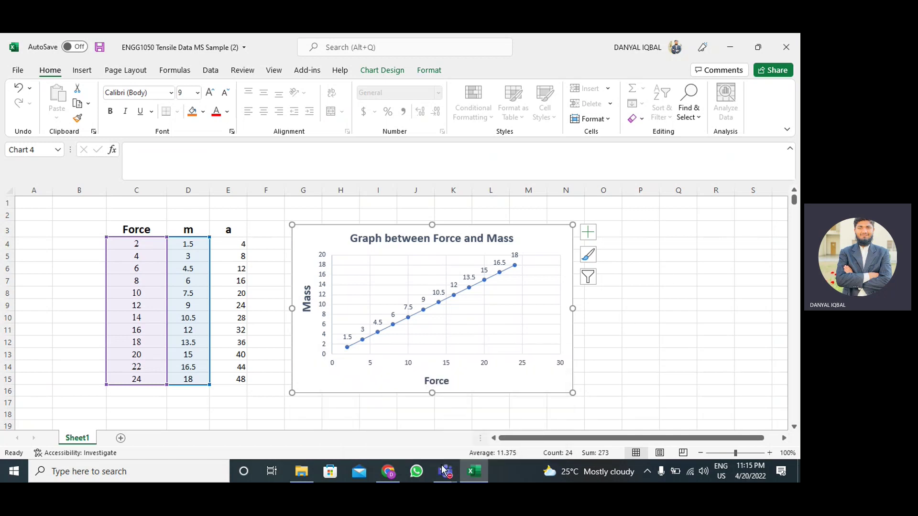
{"action": "mouse_move", "coordinate": [444, 472]}
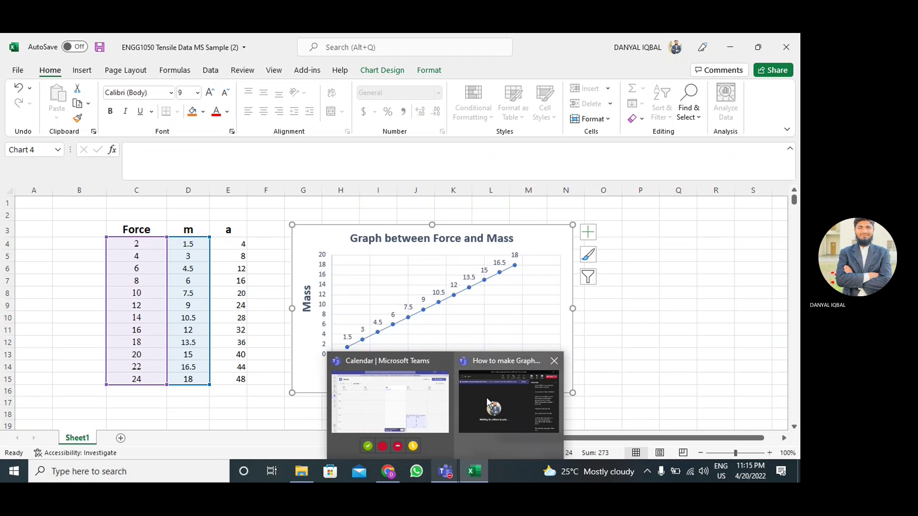
In the Teams meeting window, choose Stop recording from More actions
{"action": "left_click", "coordinate": [487, 402]}
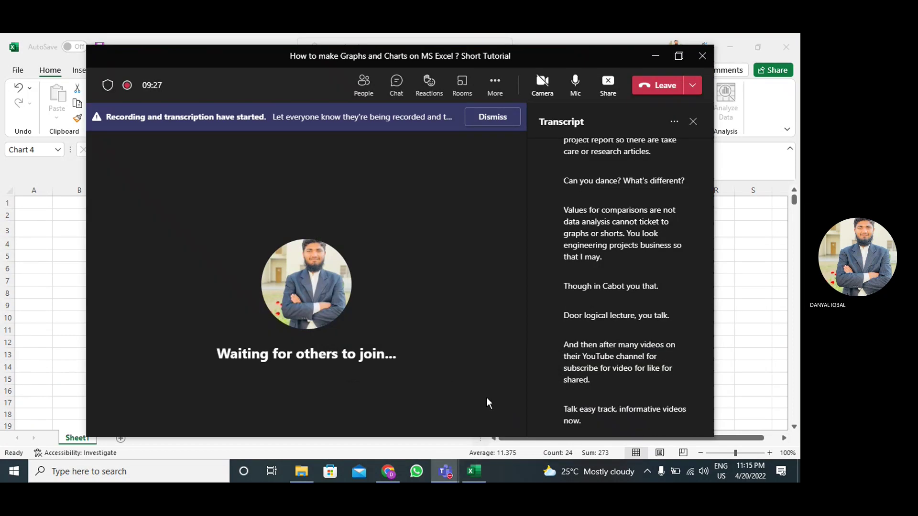
{"action": "left_click", "coordinate": [503, 86]}
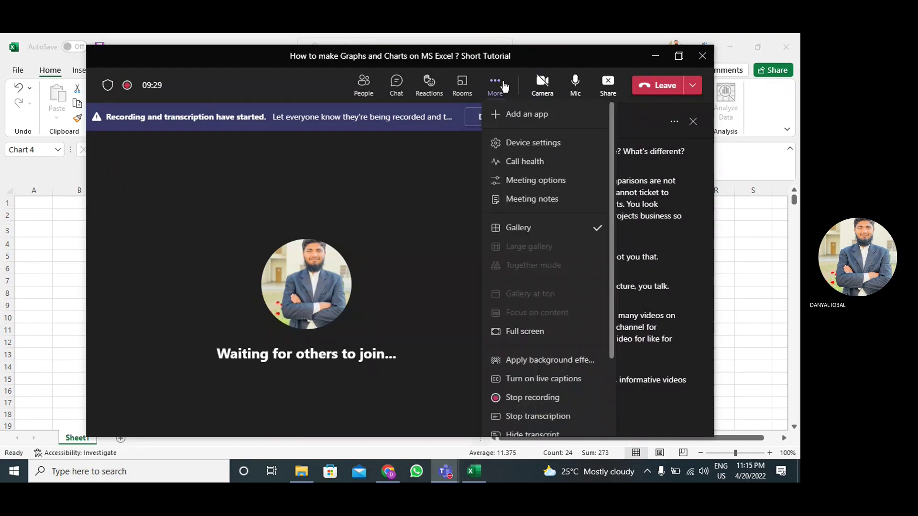
{"action": "left_click", "coordinate": [516, 399]}
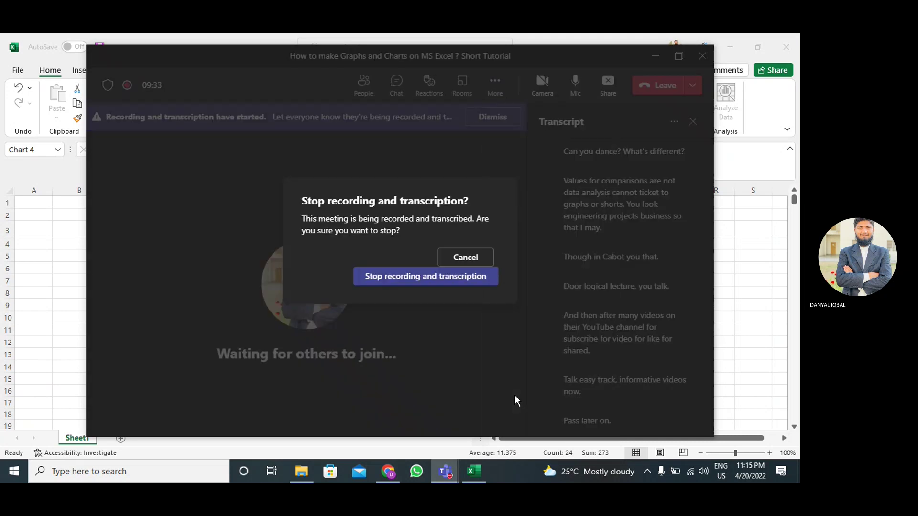